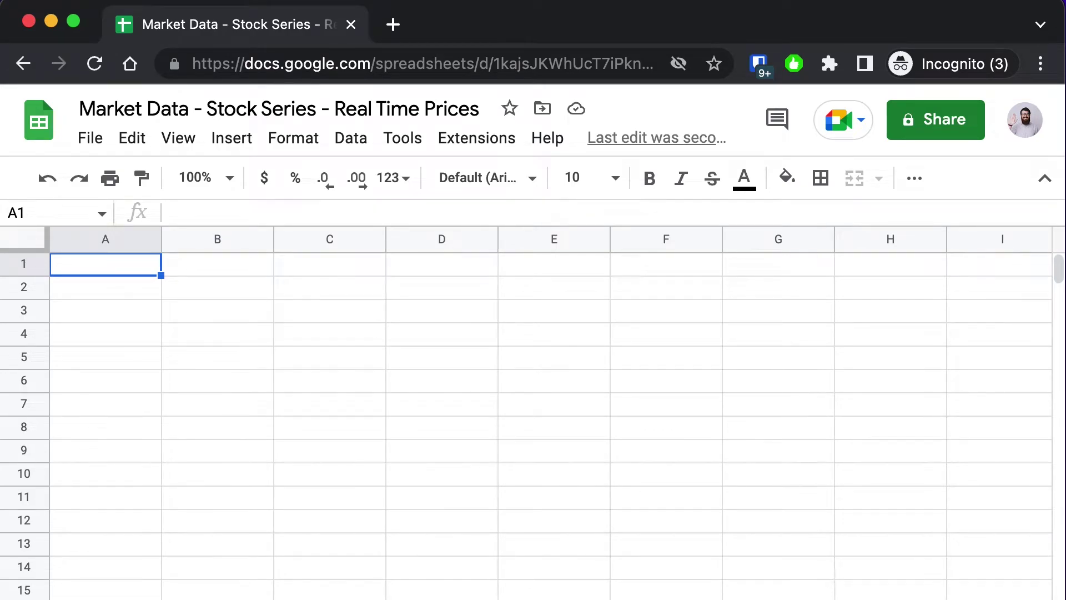
Step: Enter the tickers TSLA in A2 and WMT in A3
{"action": "left_click", "coordinate": [106, 287]}
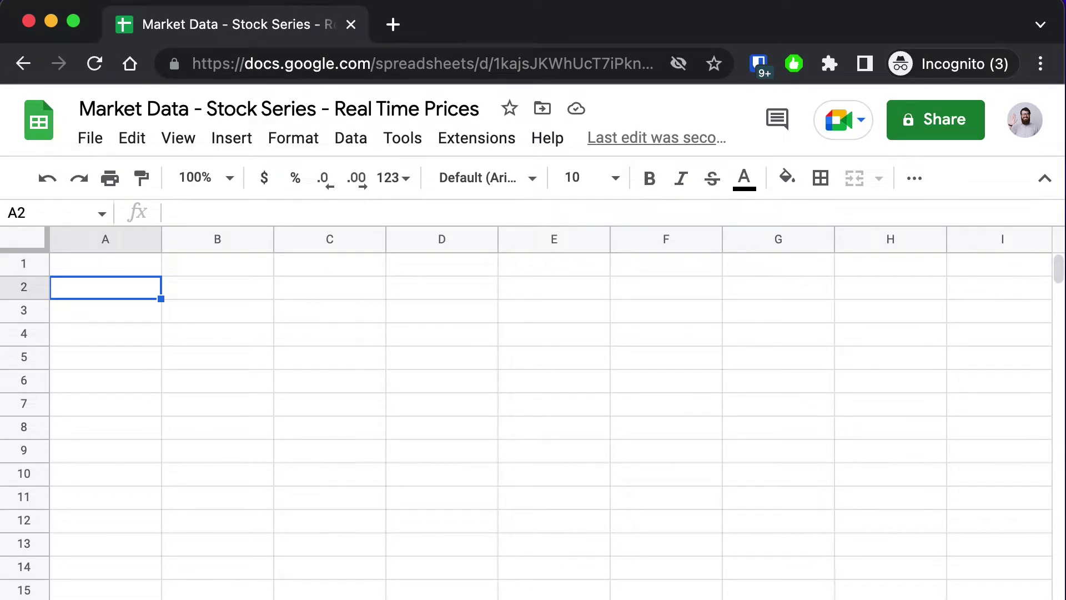
{"action": "type", "text": "TSLA"}
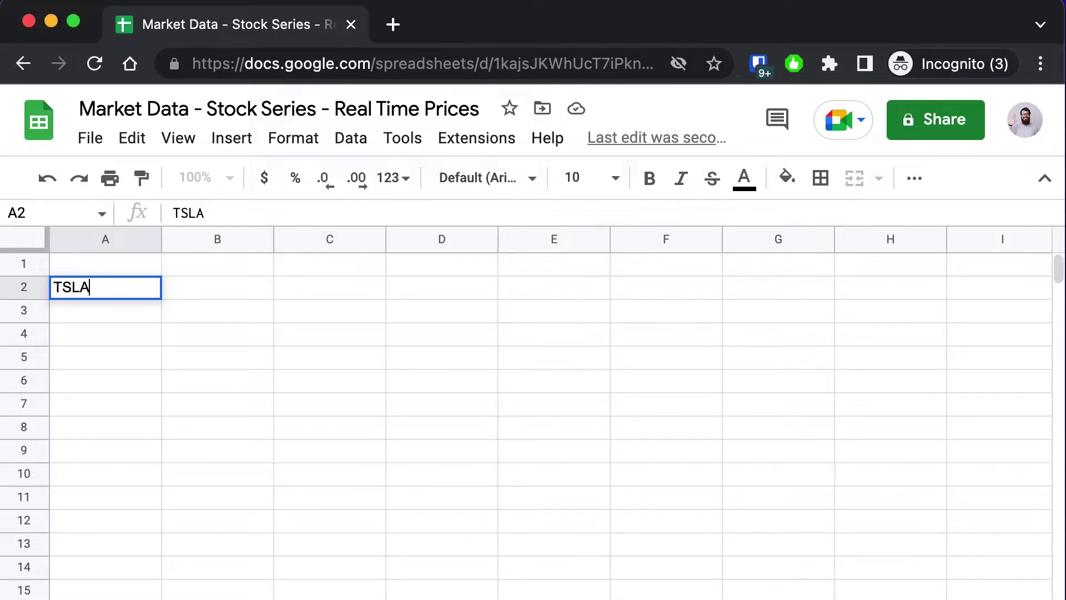
{"action": "key", "text": "Return"}
{"action": "type", "text": "WMT"}
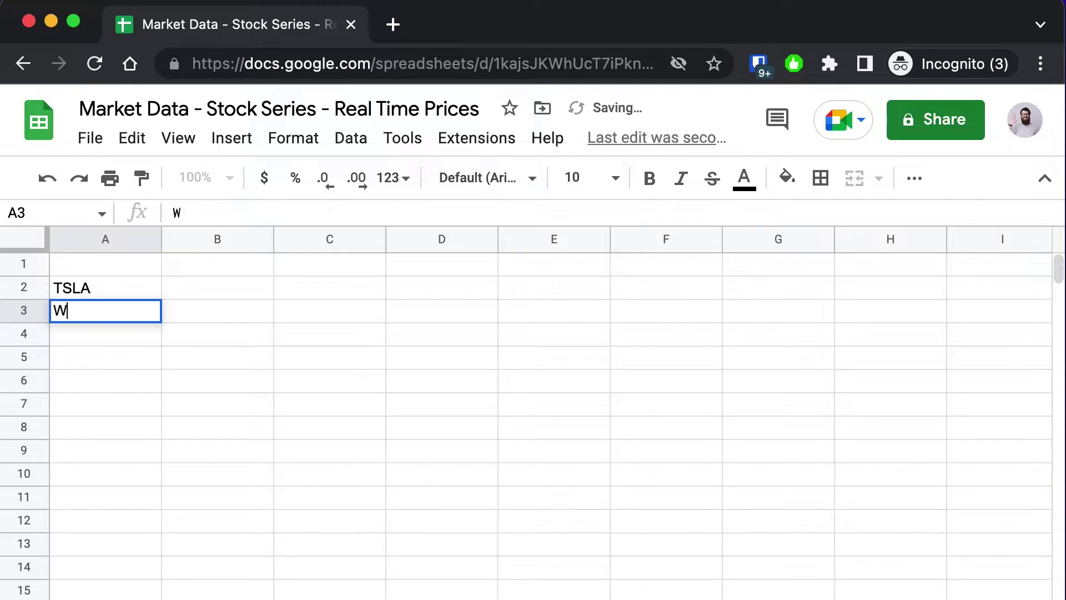
{"action": "key", "text": "Return"}
Step: Add the column headers 'GoogleFinance' in B1 and 'Stock Data' in C1
{"action": "key", "text": "Up"}
{"action": "key", "text": "Up"}
{"action": "key", "text": "Up"}
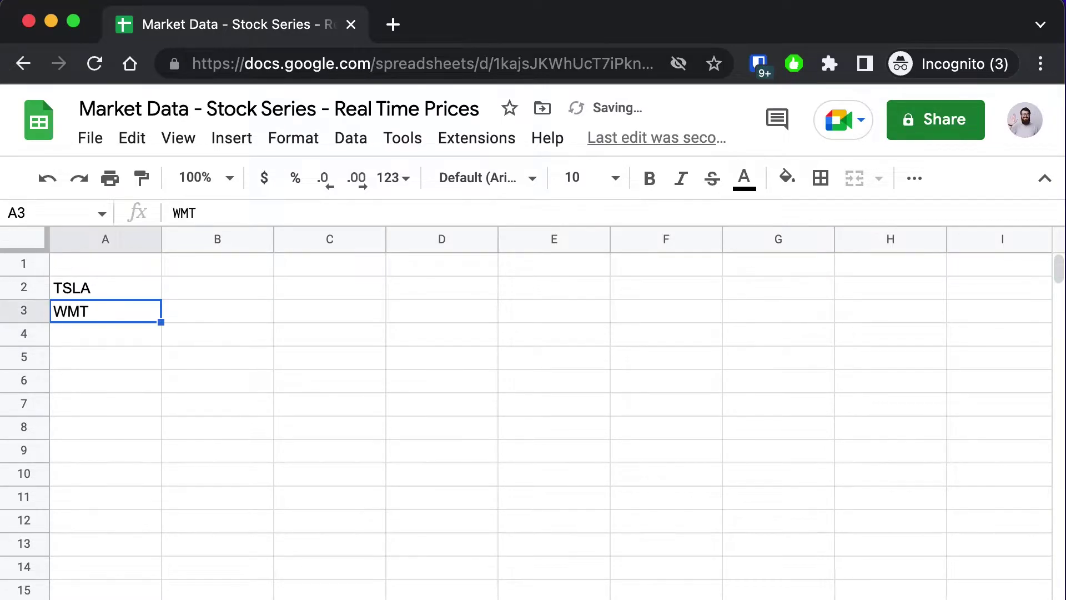
{"action": "key", "text": "Right"}
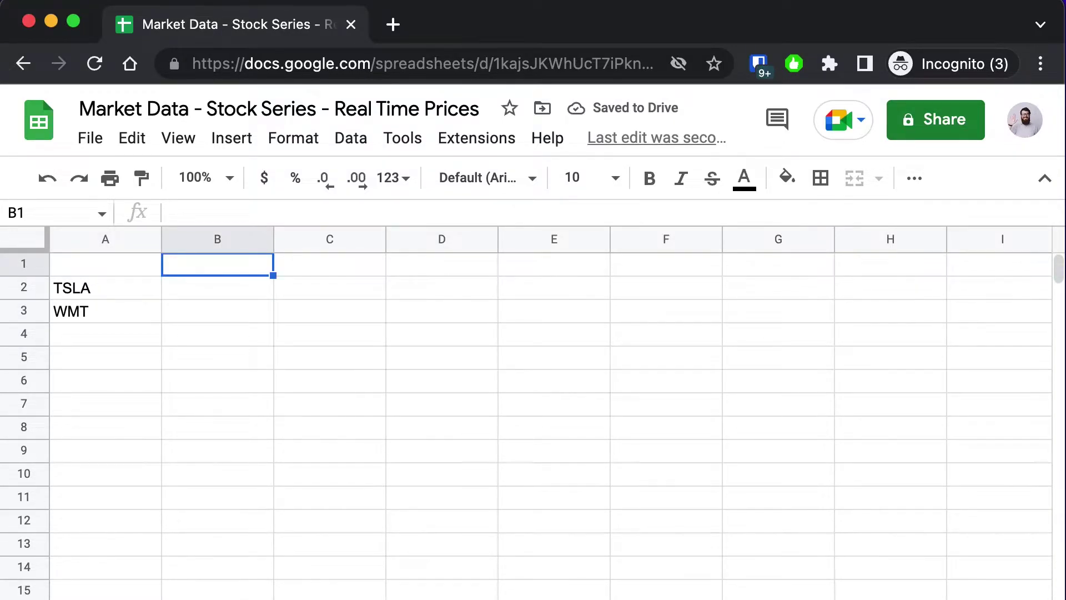
{"action": "type", "text": "GoogleFinance"}
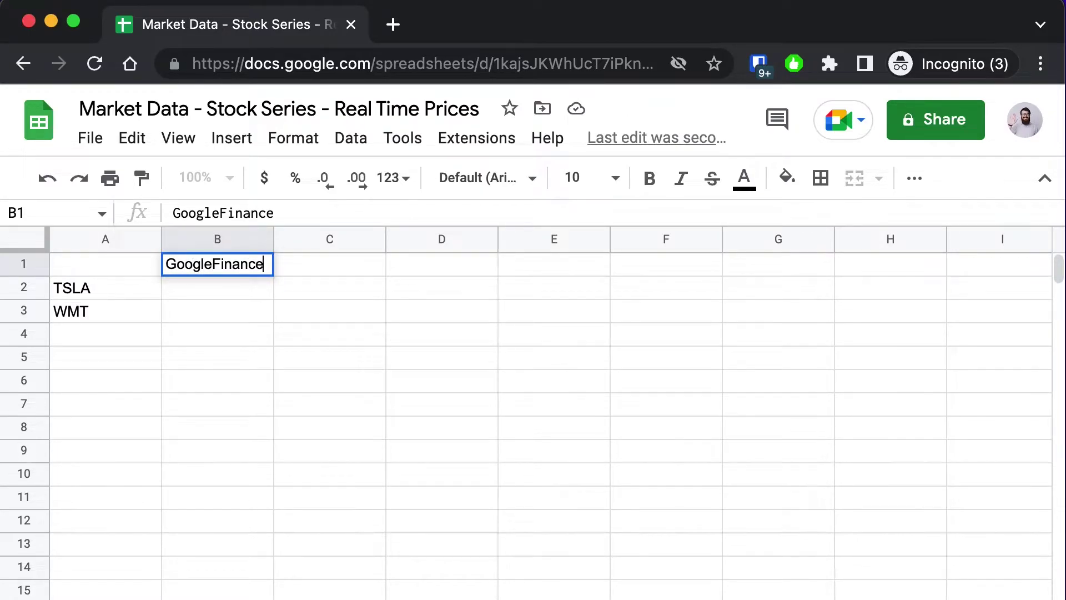
{"action": "key", "text": "Return"}
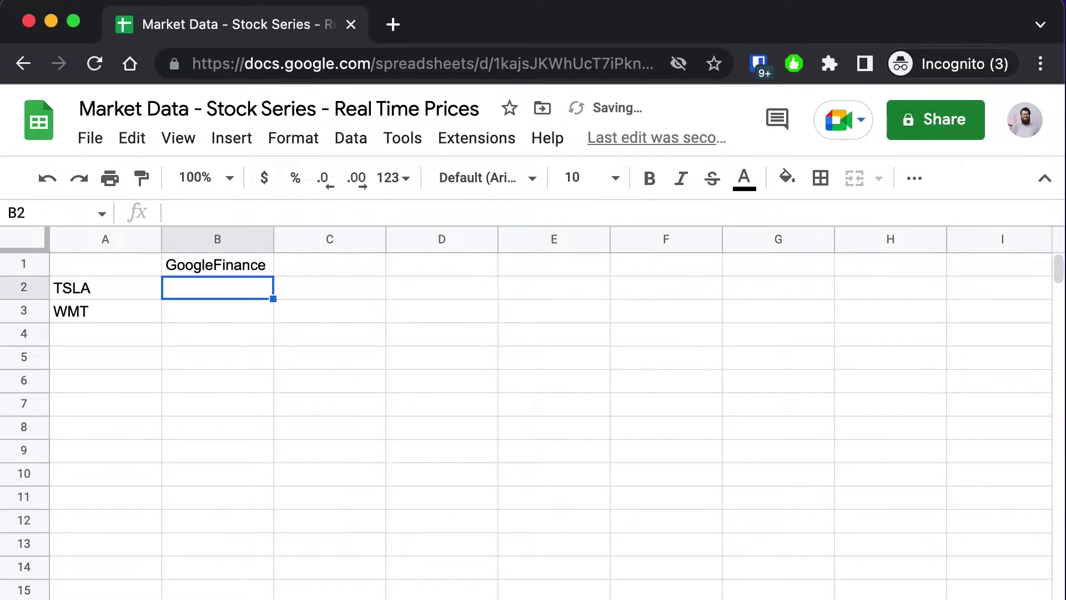
{"action": "left_click", "coordinate": [330, 264]}
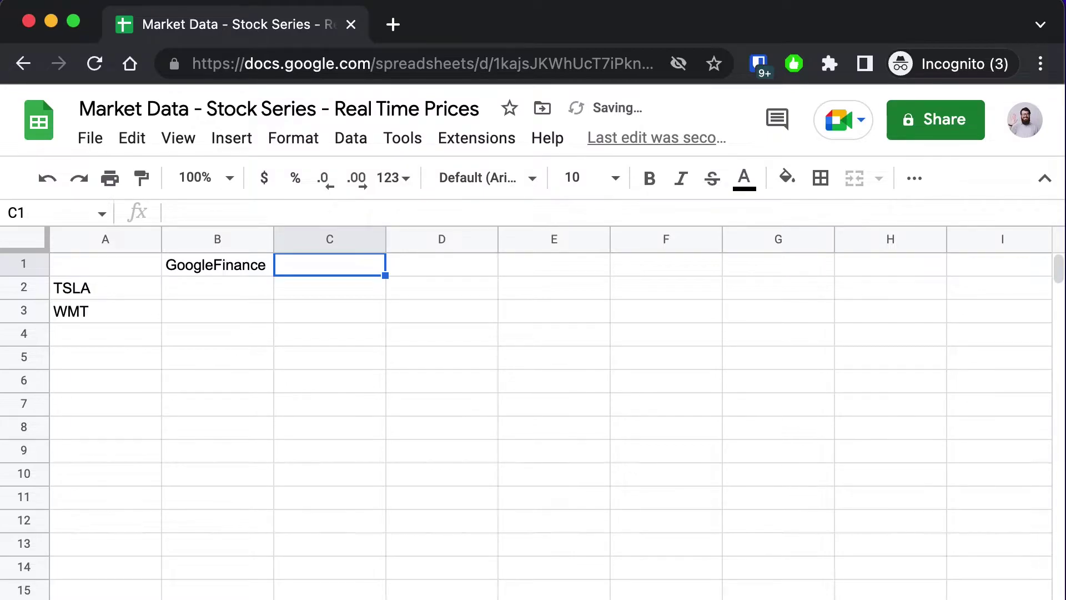
{"action": "type", "text": "Stock Data"}
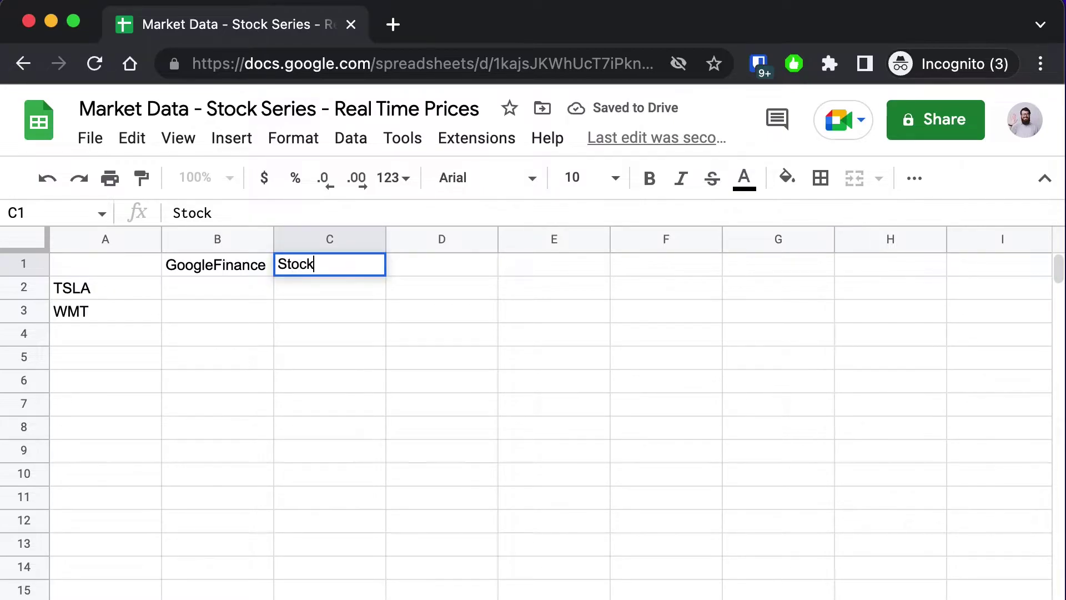
{"action": "key", "text": "Return"}
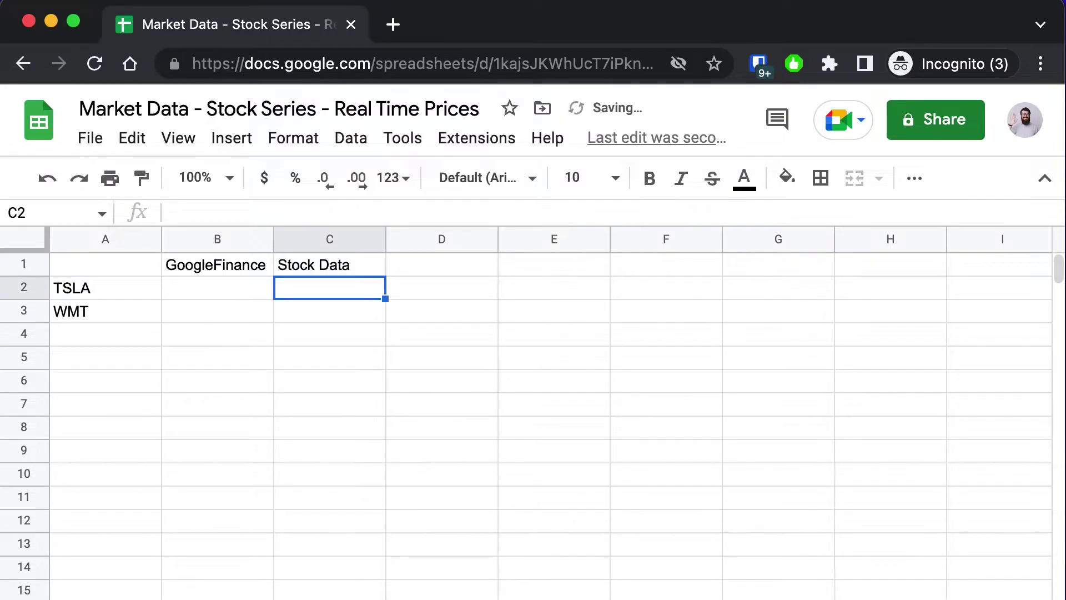
{"action": "left_click", "coordinate": [217, 287]}
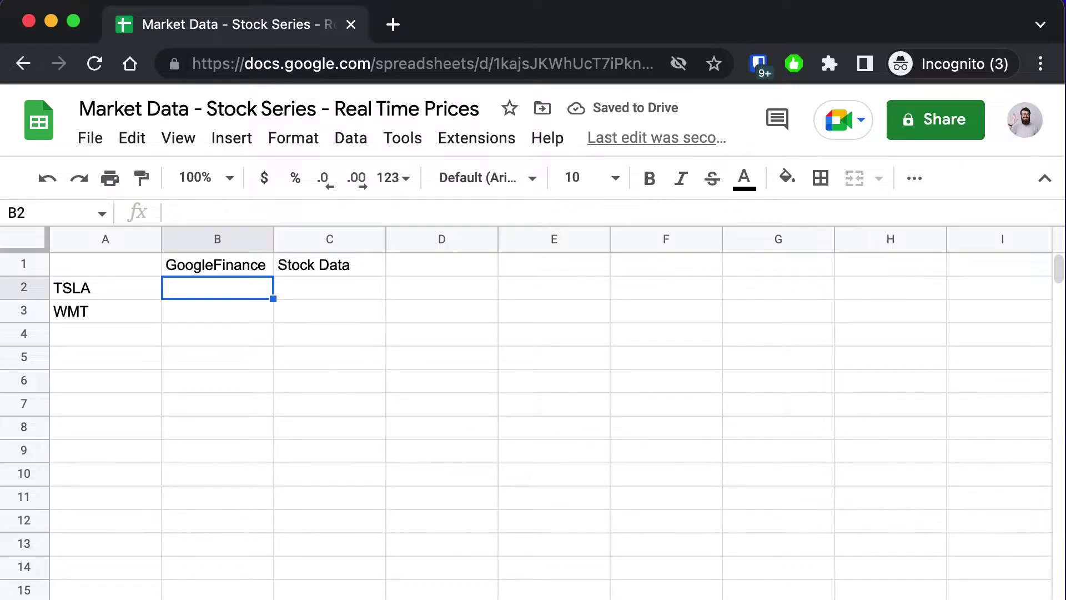
Step: Enter =googlefinance(A2) in B2 and =googlefinance(A3) in B3, returning 705.75 and 122.99
{"action": "type", "text": "="}
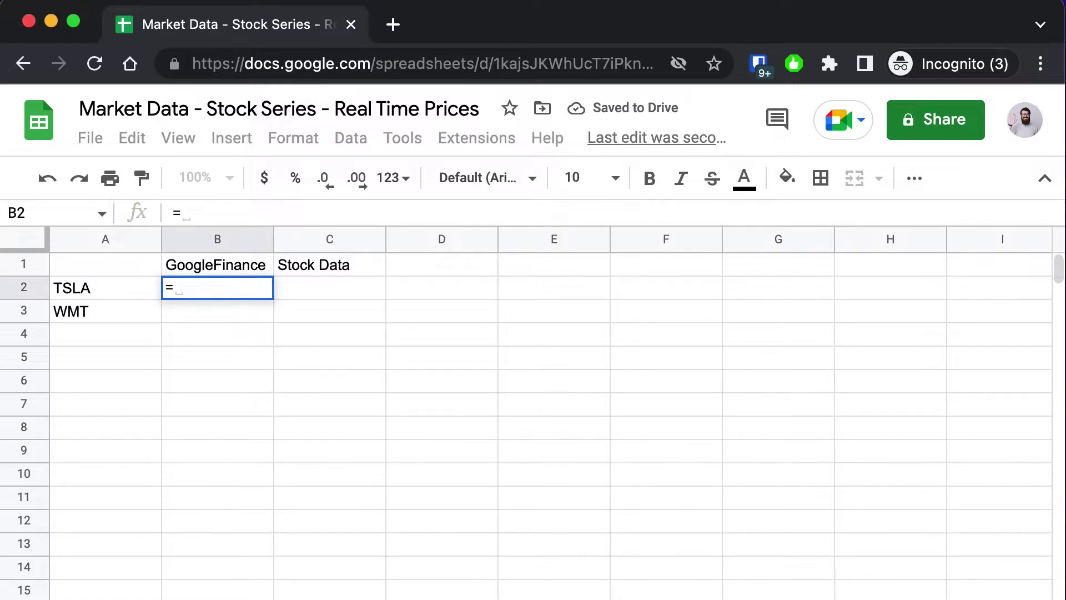
{"action": "type", "text": "goog"}
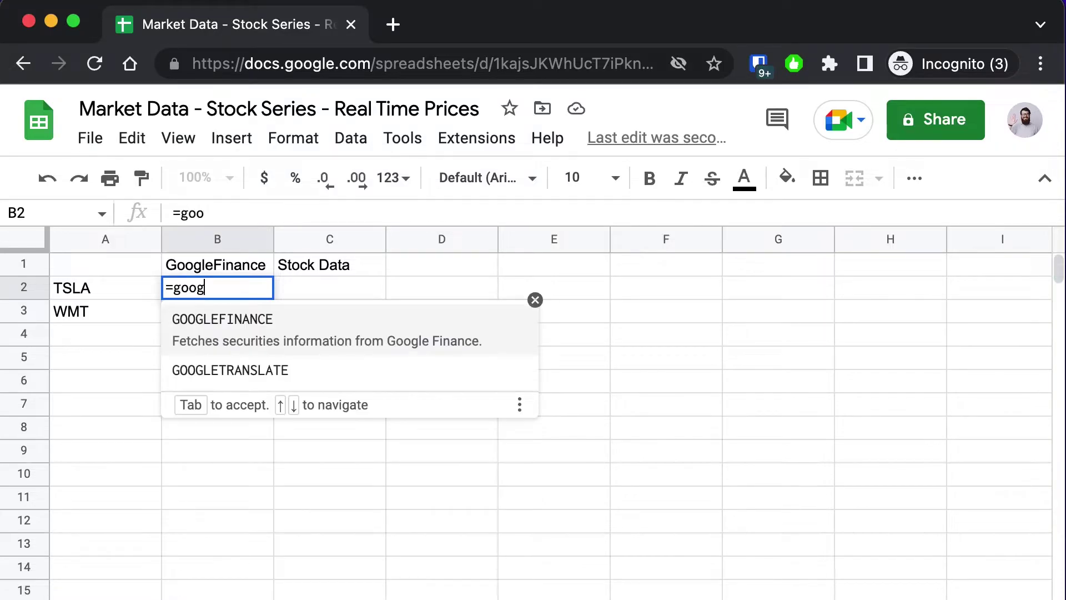
{"action": "type", "text": "lefina"}
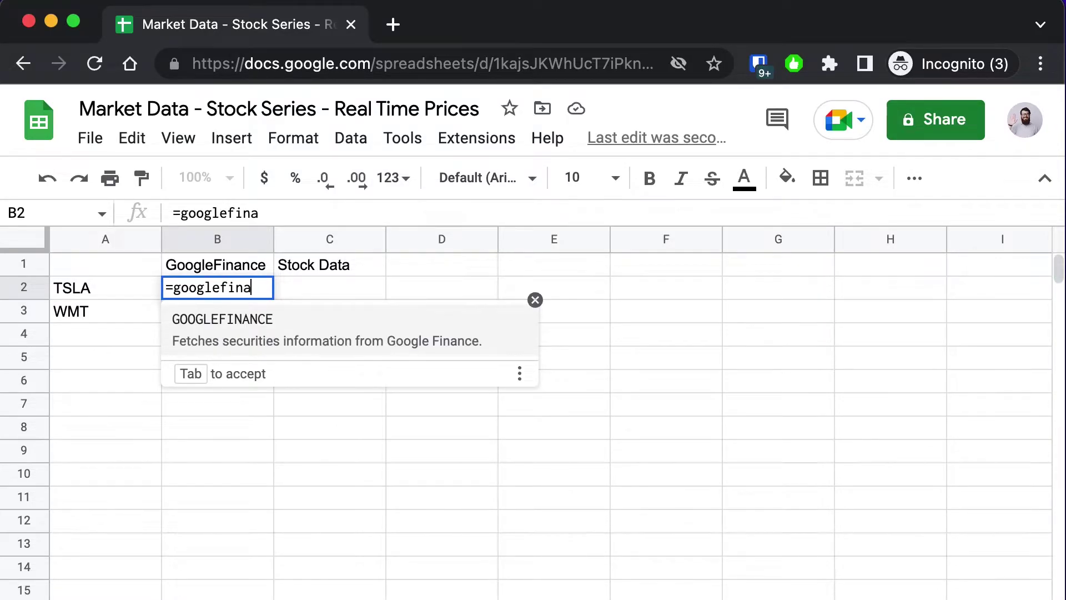
{"action": "type", "text": "nce("}
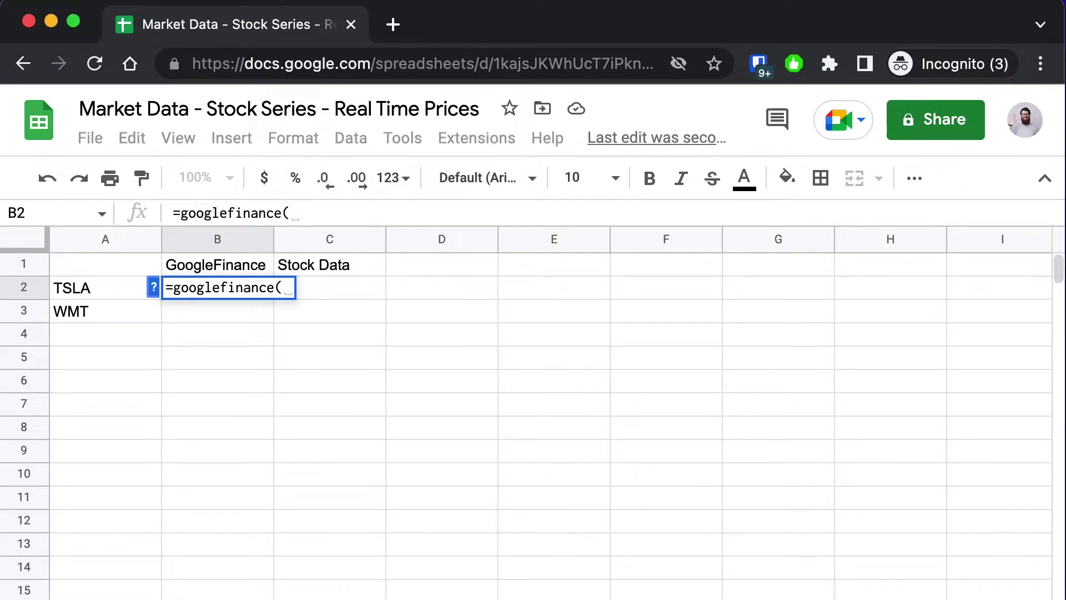
{"action": "key", "text": "Left"}
{"action": "type", "text": ")"}
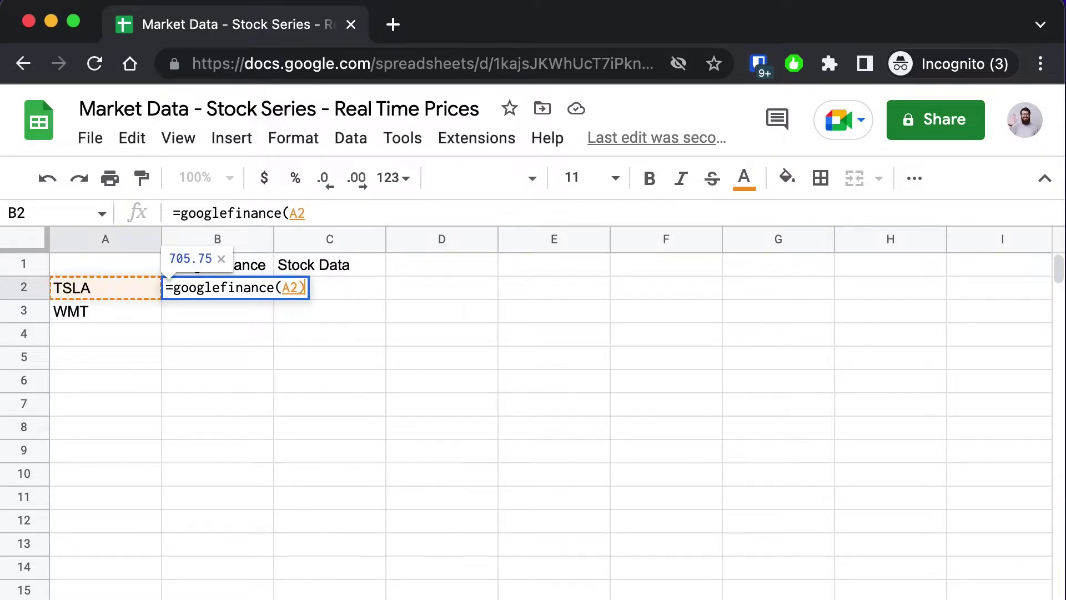
{"action": "key", "text": "Return"}
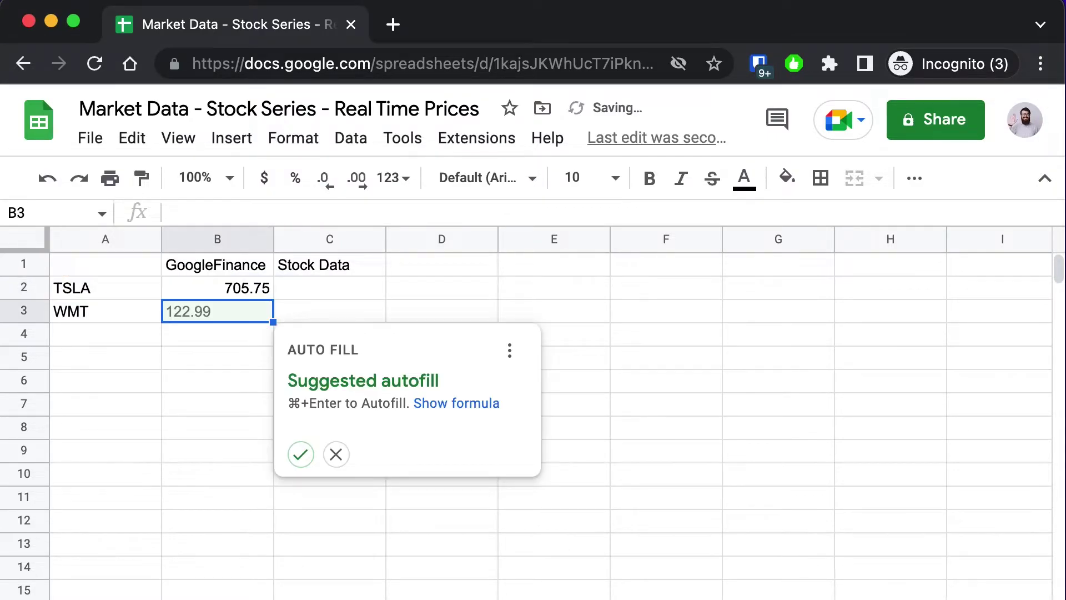
{"action": "key", "text": "Escape"}
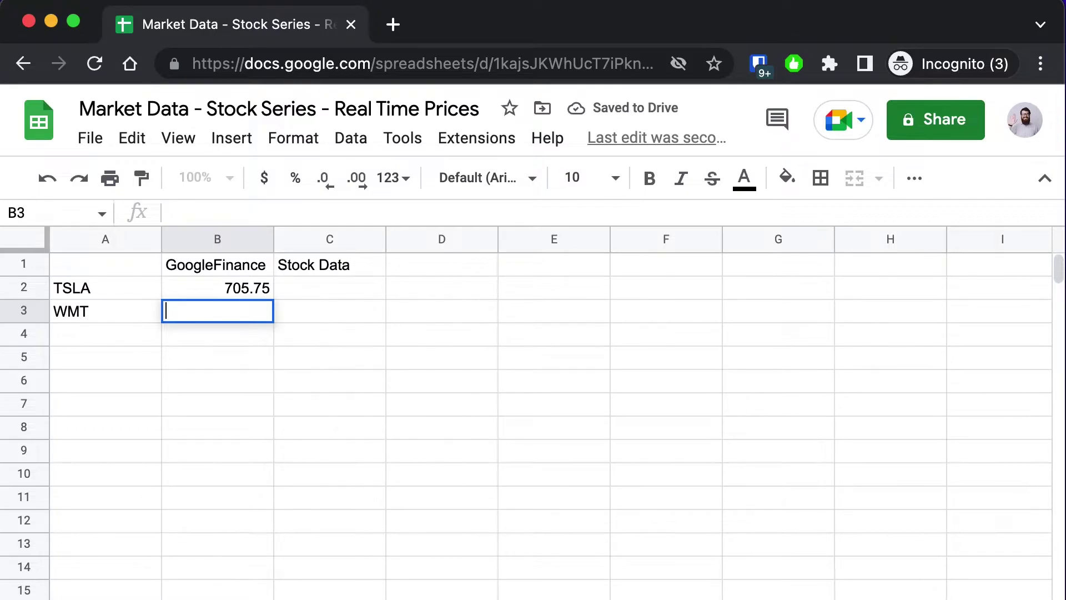
{"action": "type", "text": "="}
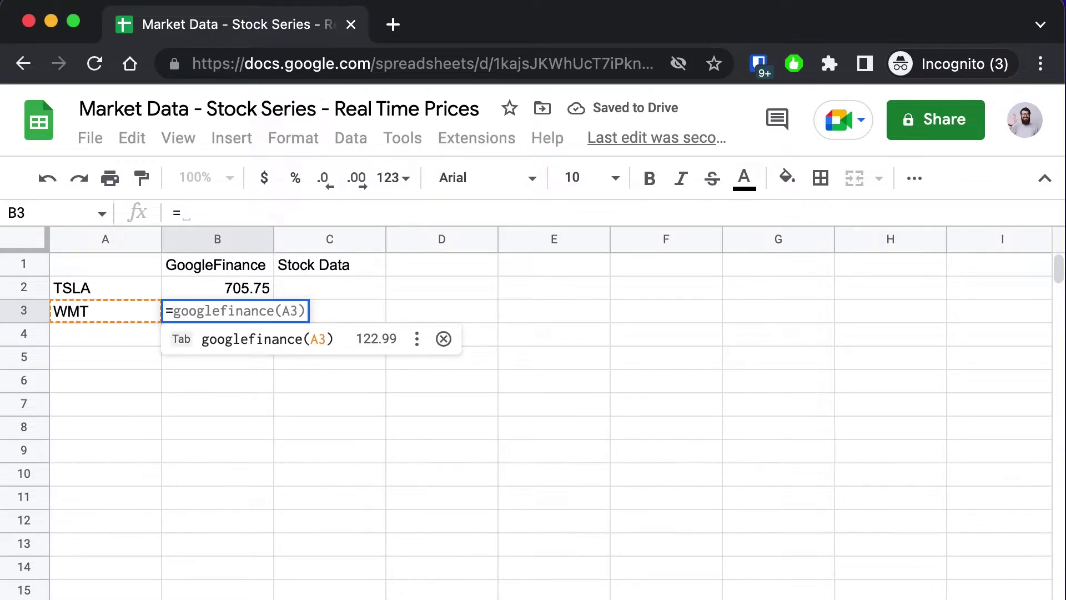
{"action": "key", "text": "Tab"}
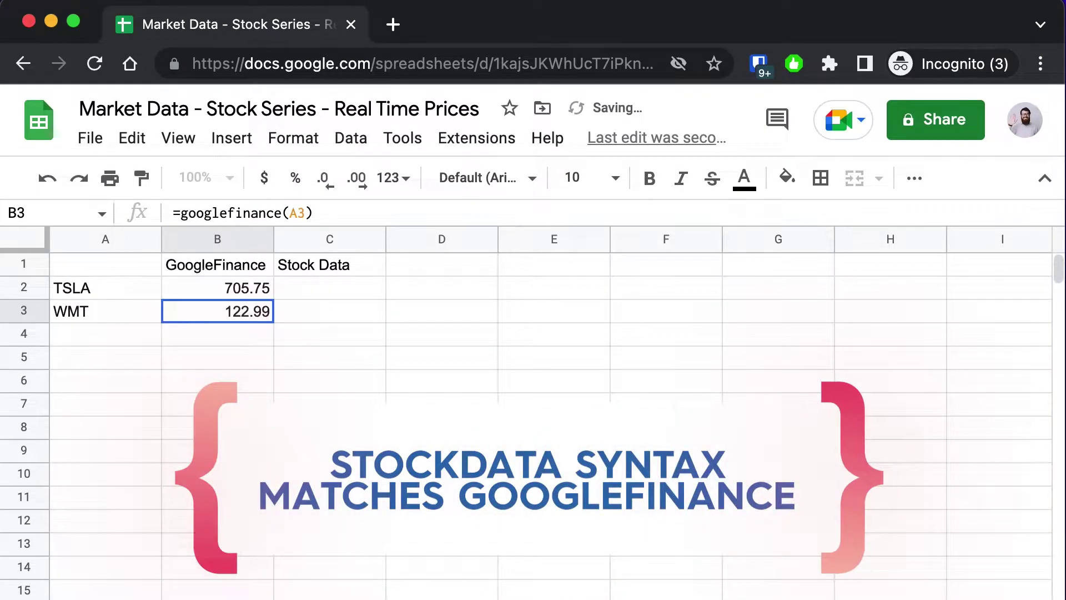
{"action": "left_click", "coordinate": [330, 287]}
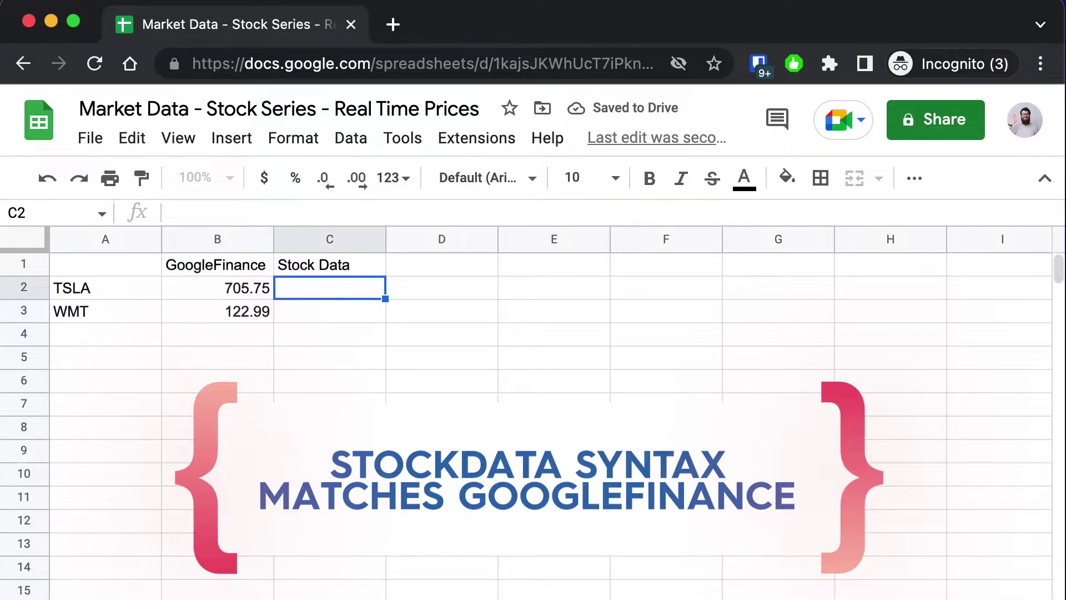
Step: Enter =stockdata(A2) in C2 and =stockdata(A3) in C3, showing 704.52 and 123.1
{"action": "type", "text": "=stockdata"}
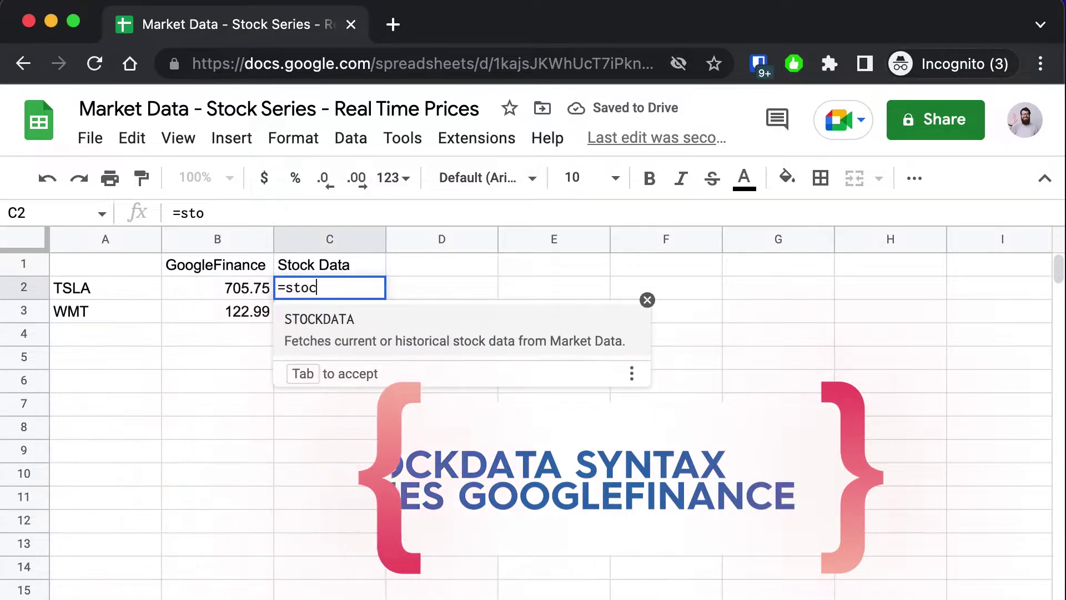
{"action": "key", "text": "Tab"}
{"action": "key", "text": "Left"}
{"action": "key", "text": "Left"}
{"action": "type", "text": ")"}
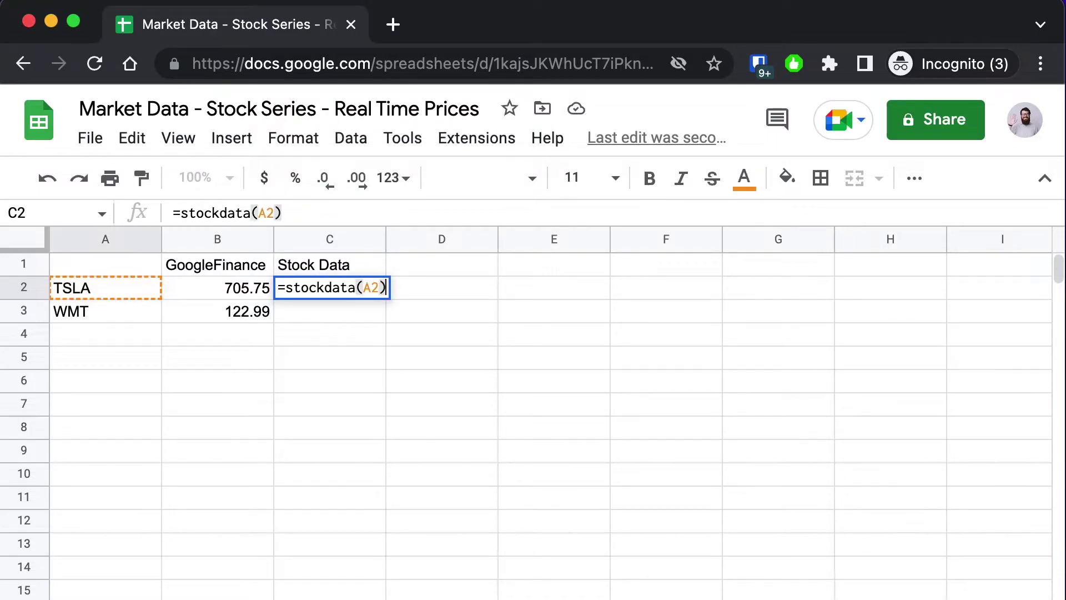
{"action": "key", "text": "Return"}
{"action": "type", "text": "=stockd"}
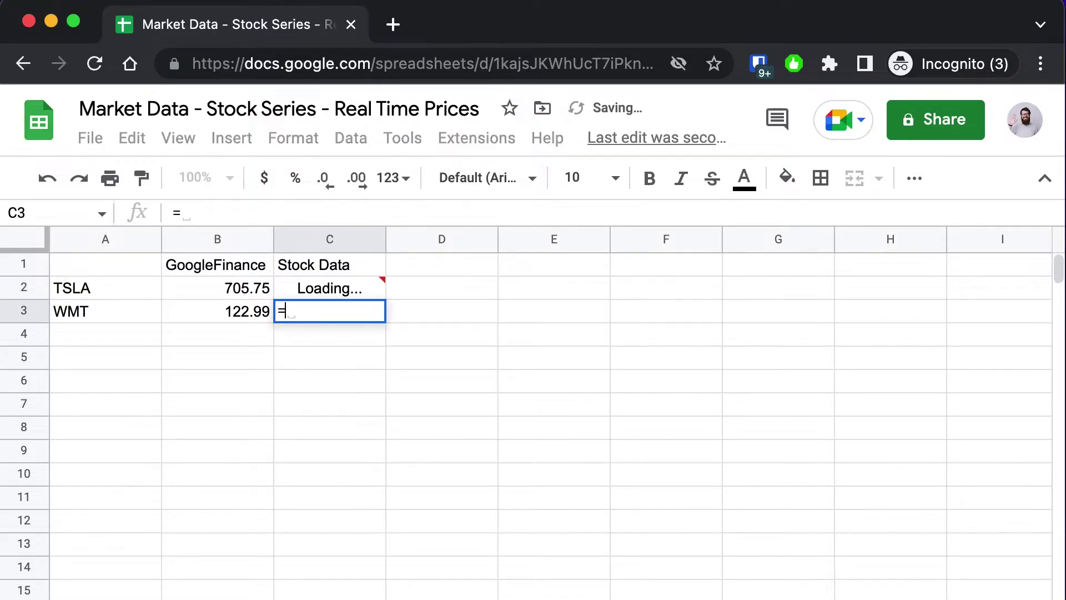
{"action": "type", "text": "ata("}
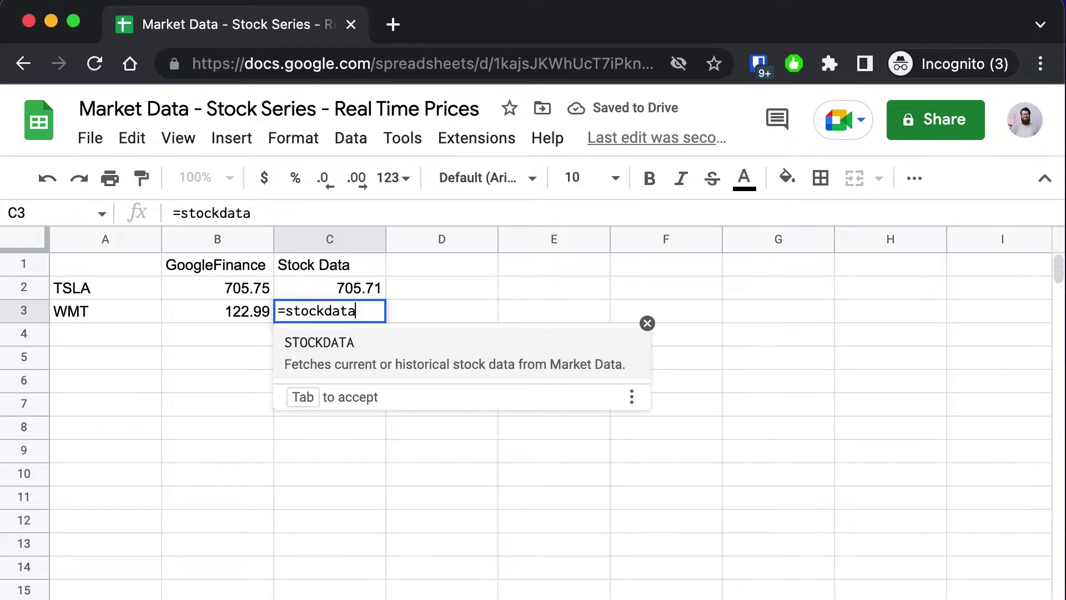
{"action": "key", "text": "Left"}
{"action": "key", "text": "Left"}
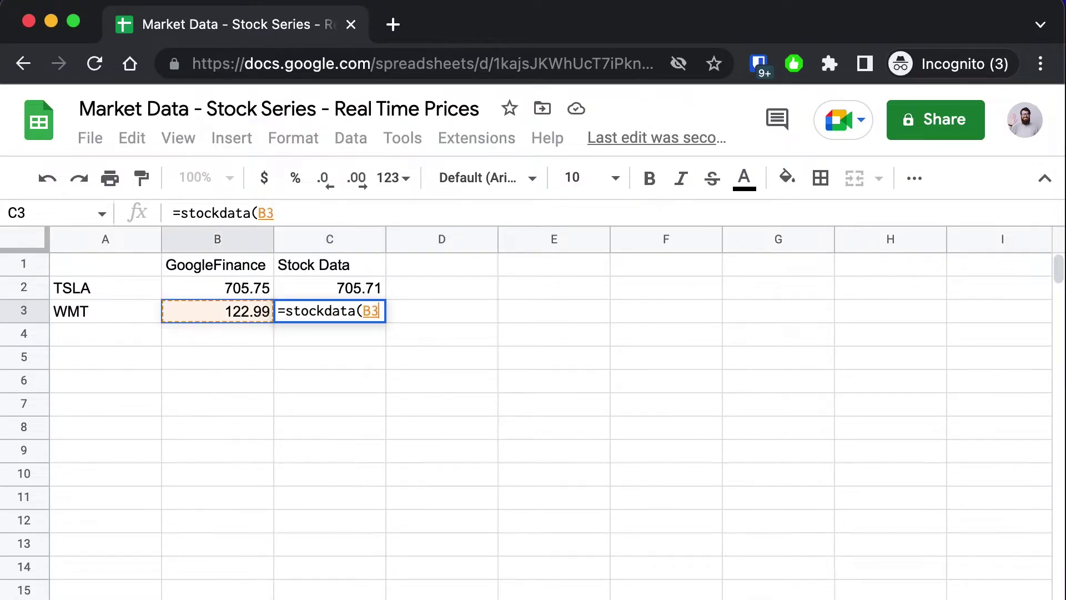
{"action": "type", "text": ")"}
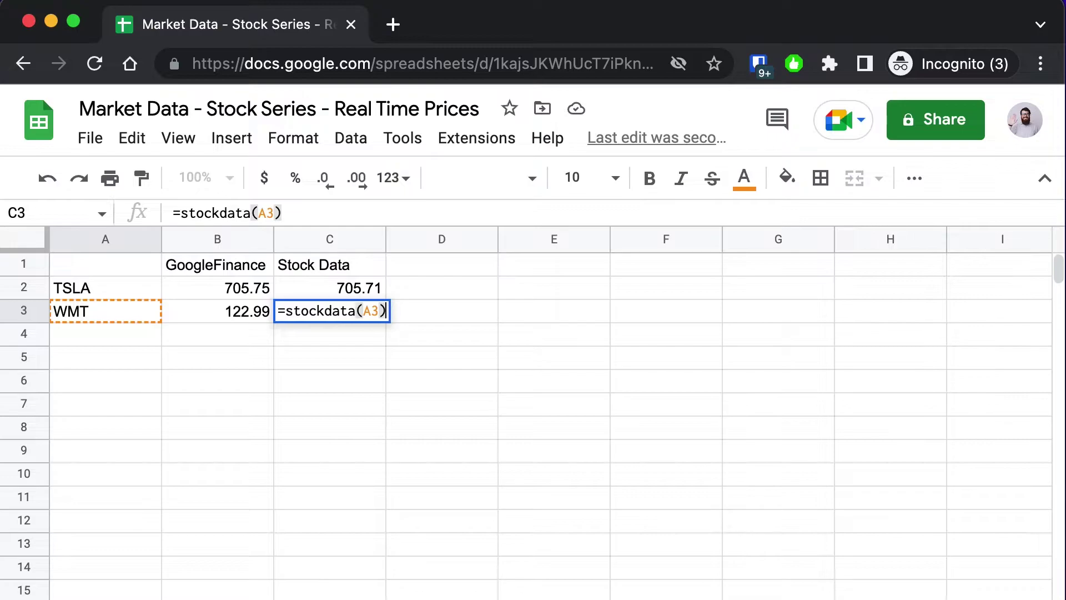
{"action": "key", "text": "Return"}
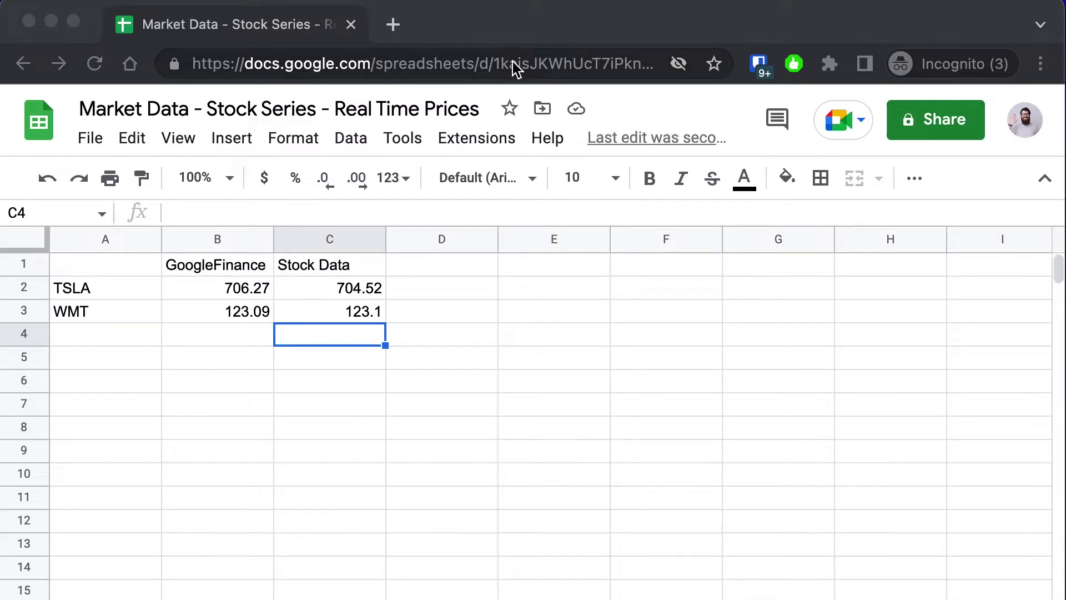
{"action": "left_click", "coordinate": [395, 25]}
Step: Load robinhood.com/stocks/TSLA and robinhood.com/stocks/WMT in new tabs, then return to the spreadsheet
{"action": "type", "text": "https://robinhood.com/stocks/TSLA"}
{"action": "key", "text": "Return"}
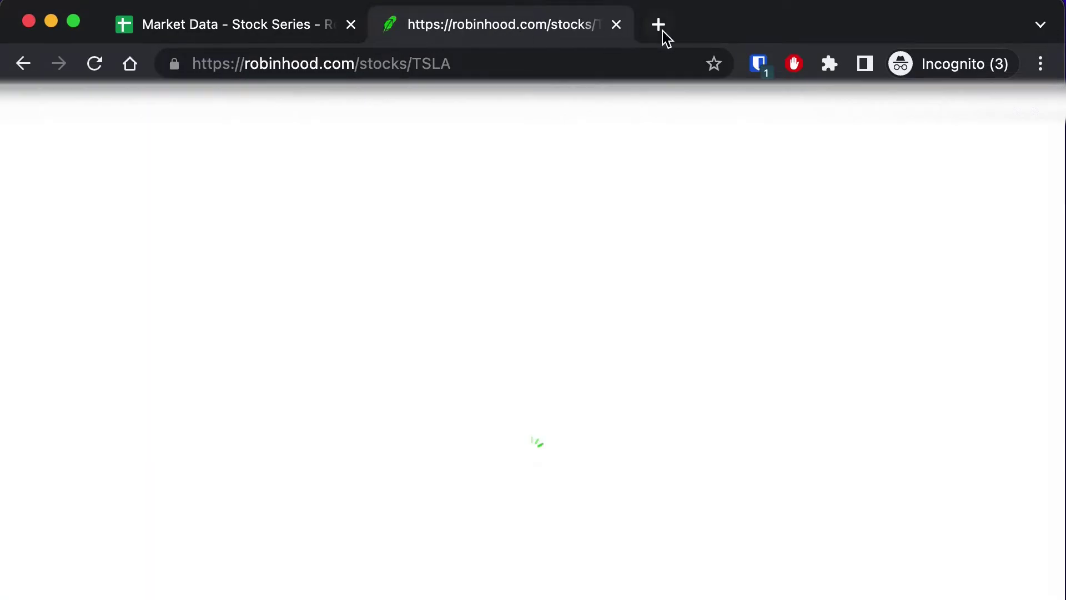
{"action": "left_click", "coordinate": [660, 29]}
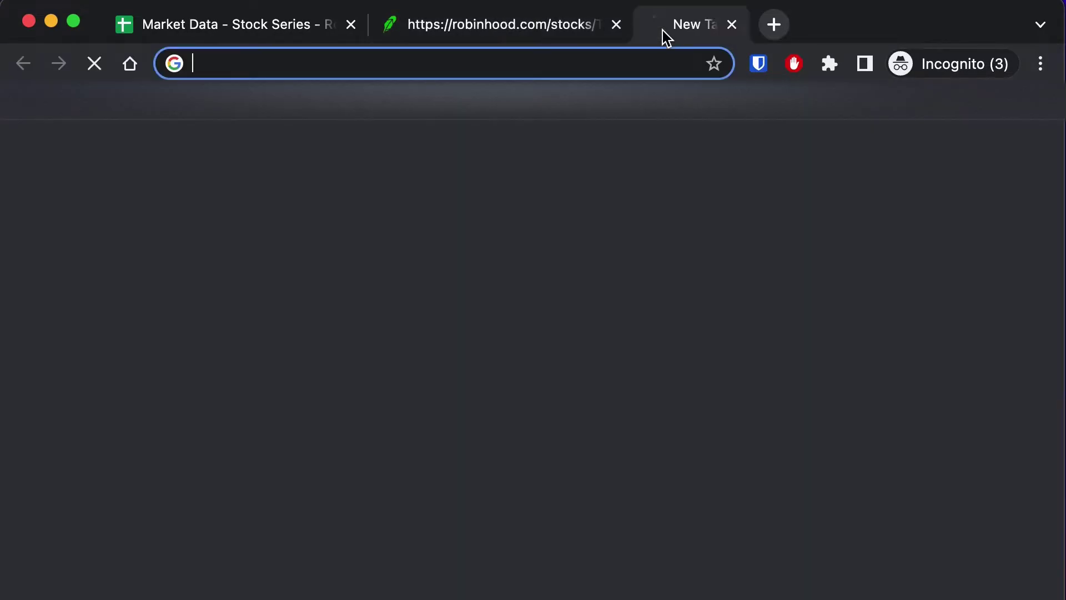
{"action": "key", "text": "super+Tab"}
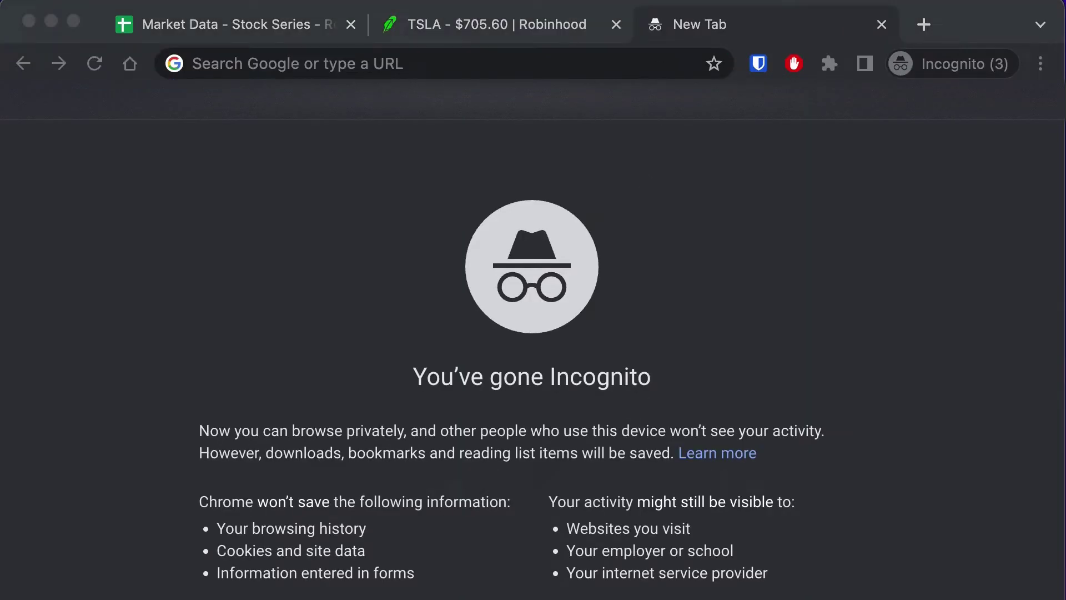
{"action": "left_click", "coordinate": [606, 64]}
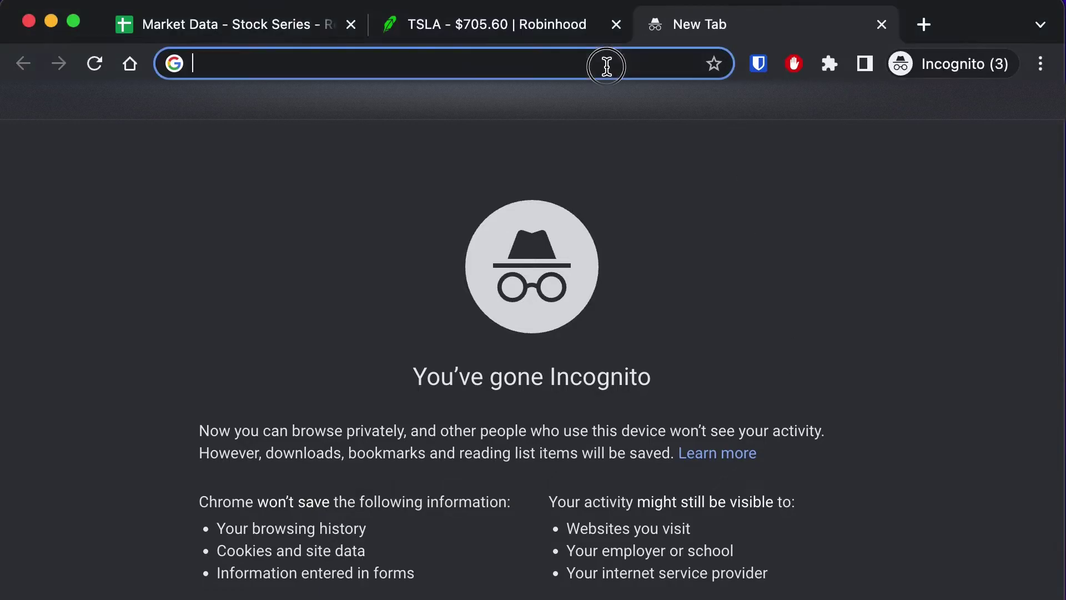
{"action": "type", "text": "https://robinhood.com/stocks/WMT"}
{"action": "key", "text": "Return"}
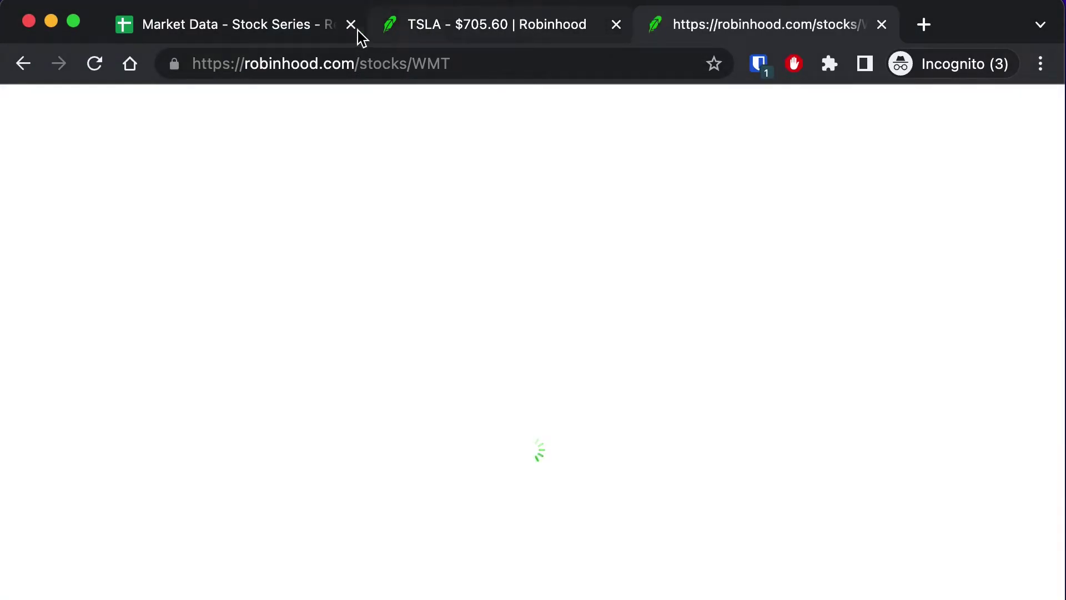
{"action": "left_click", "coordinate": [256, 25]}
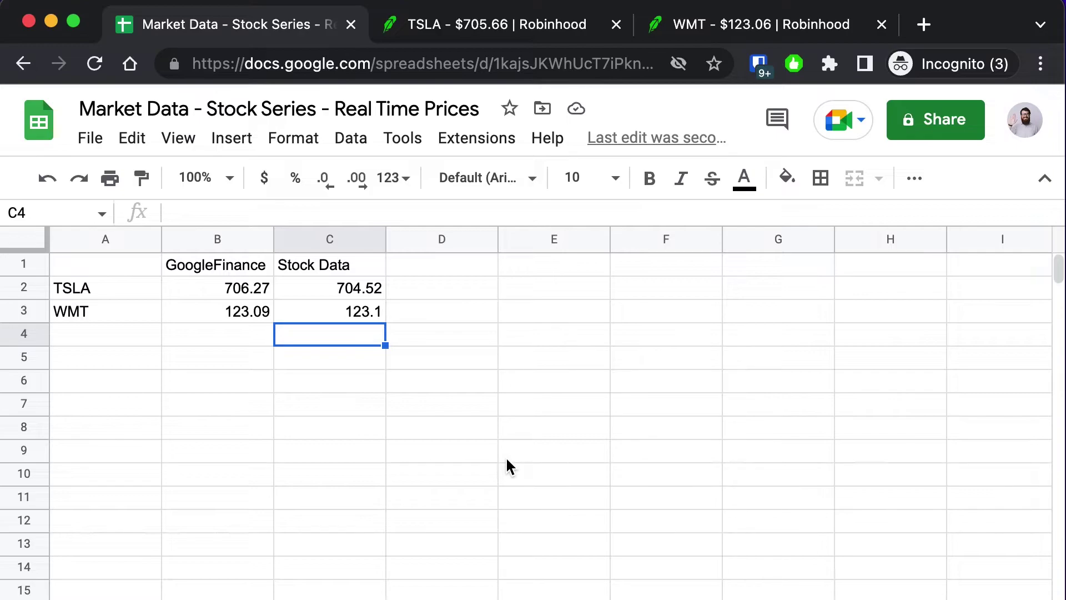
Step: Launch the Market Data add-on sidebar via Extensions > Market Data > Start
{"action": "left_click", "coordinate": [481, 145]}
{"action": "mouse_move", "coordinate": [641, 361]}
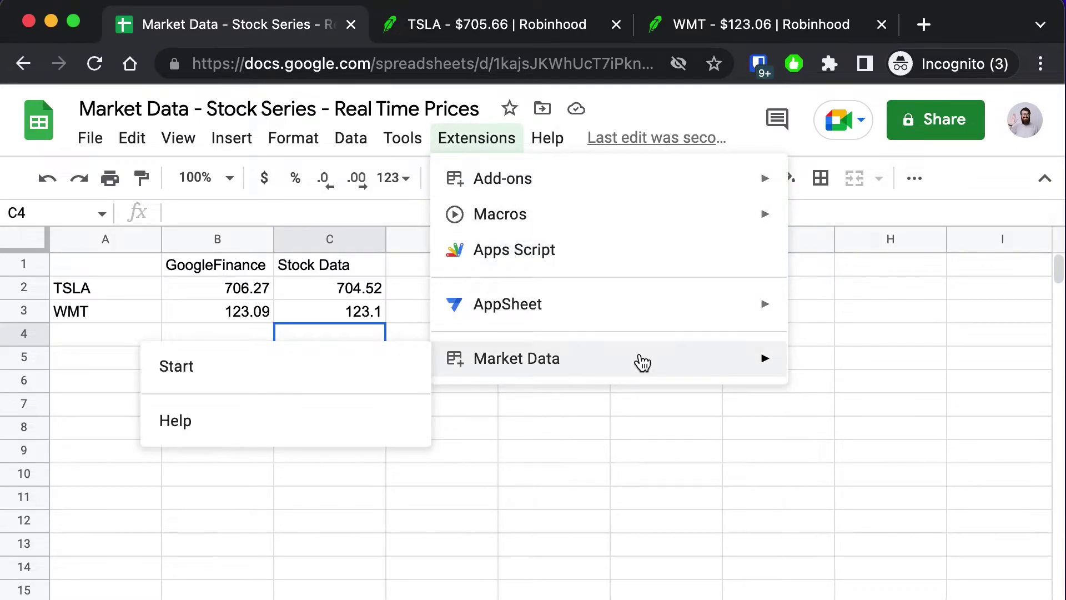
{"action": "left_click", "coordinate": [391, 364]}
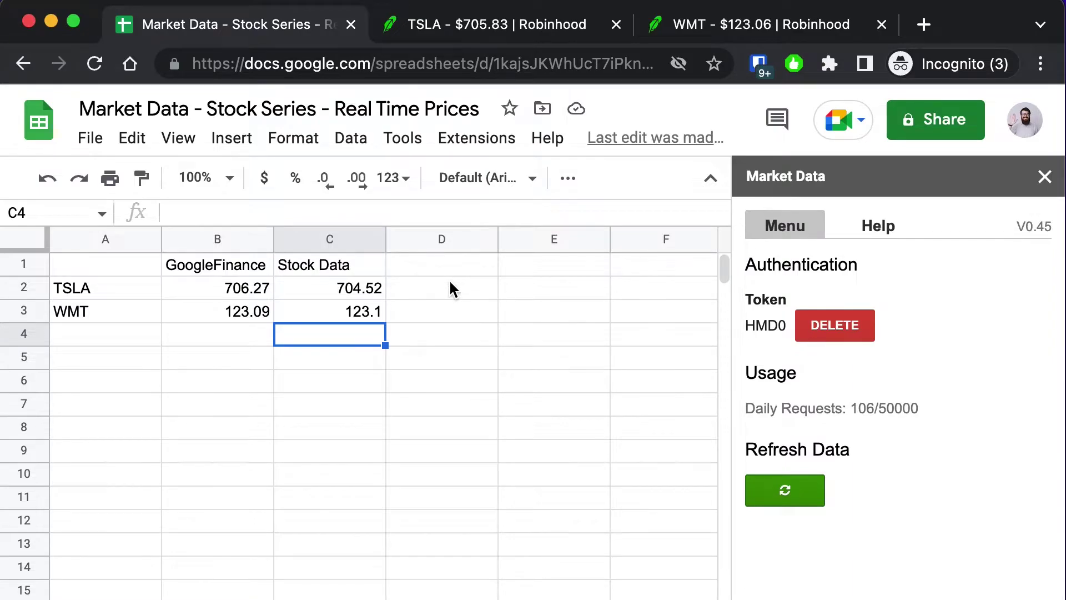
{"action": "left_click", "coordinate": [569, 373]}
Step: Refresh the Stock Data prices to 702.2 (TSLA) and 122.48 (WMT), pin the watchlist, and close the sidebar
{"action": "left_click_drag", "start_coordinate": [569, 376], "coordinate": [535, 197]}
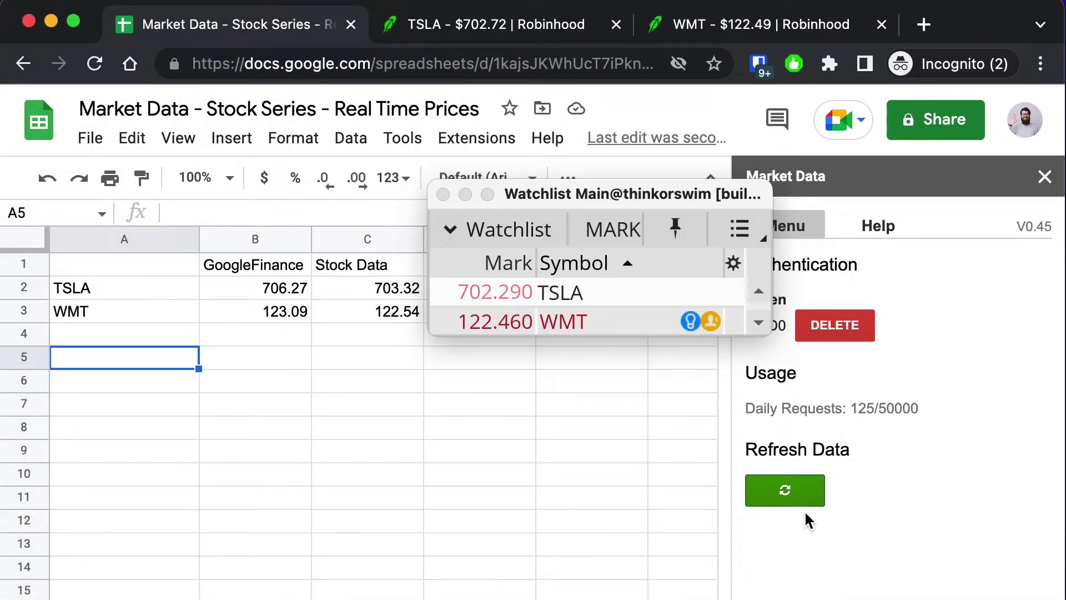
{"action": "left_click", "coordinate": [791, 492]}
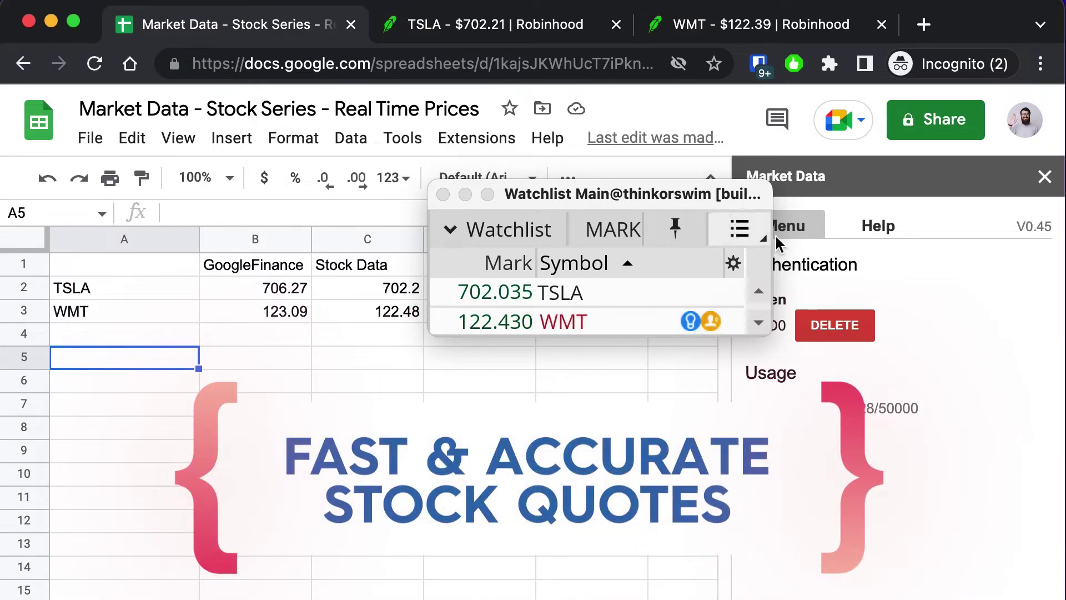
{"action": "left_click", "coordinate": [675, 228]}
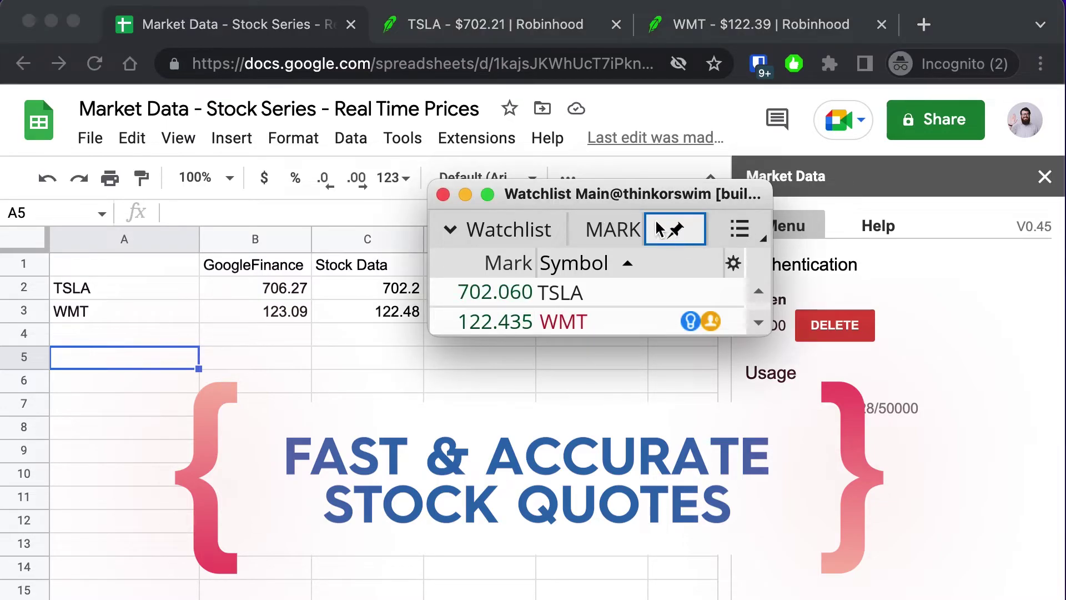
{"action": "left_click", "coordinate": [655, 376]}
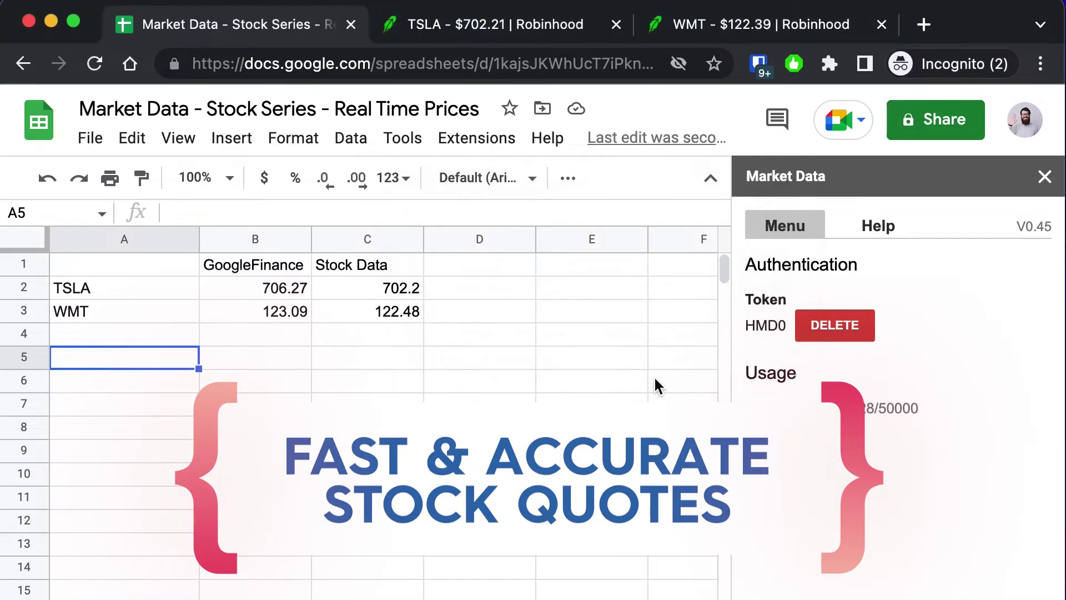
{"action": "left_click", "coordinate": [1043, 177]}
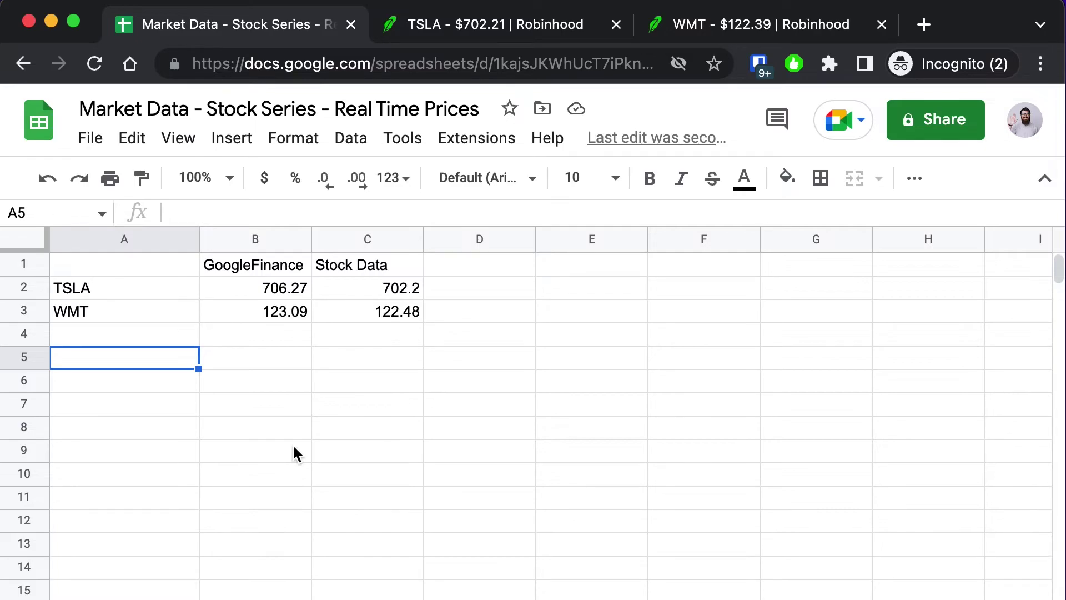
Step: Enter a STOCKDATA formula for QQQ with the "ALL" attribute in A5
{"action": "type", "text": "=STOC"}
{"action": "key", "text": "Tab"}
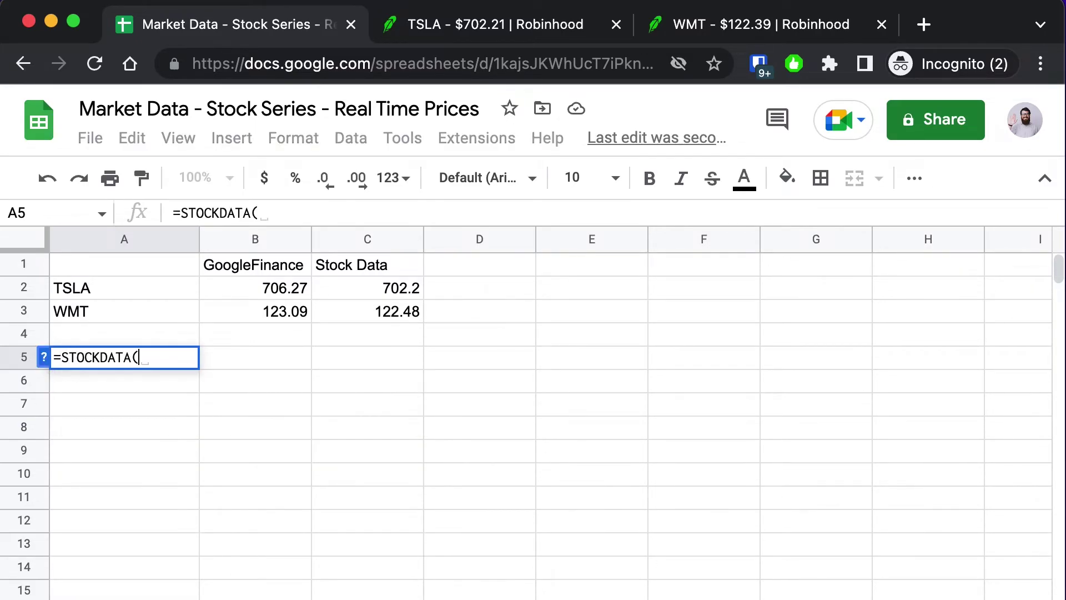
{"action": "type", "text": "\"QQQ\","}
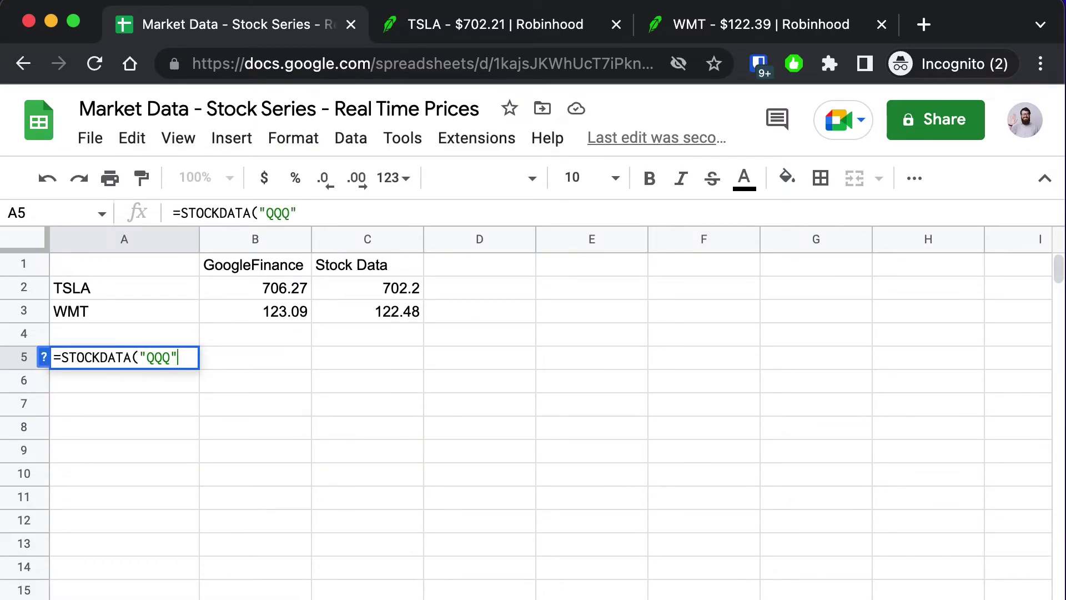
{"action": "type", "text": "\"ALL)"}
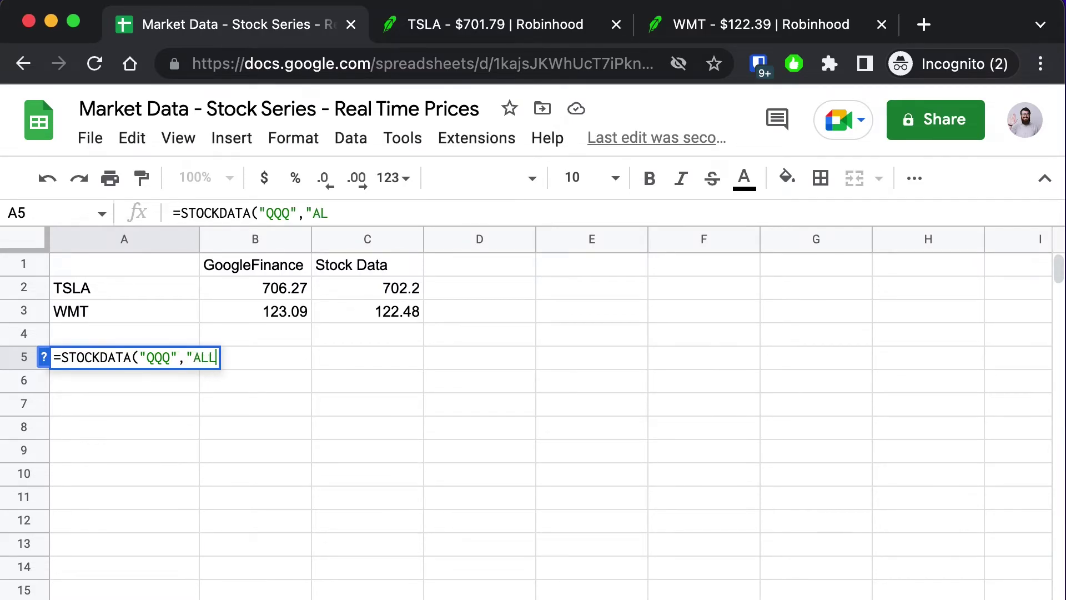
{"action": "key", "text": "Return"}
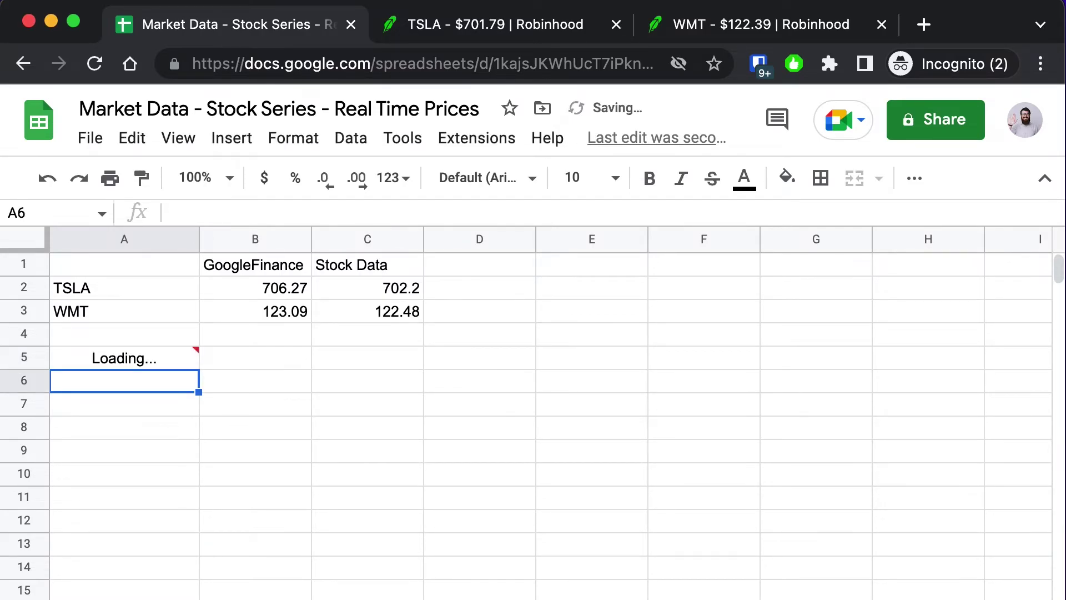
Step: Fix the missing closing quote so A5 reads =STOCKDATA("QQQ","ALL")
{"action": "left_click", "coordinate": [124, 404]}
{"action": "key", "text": "Up"}
{"action": "key", "text": "Up"}
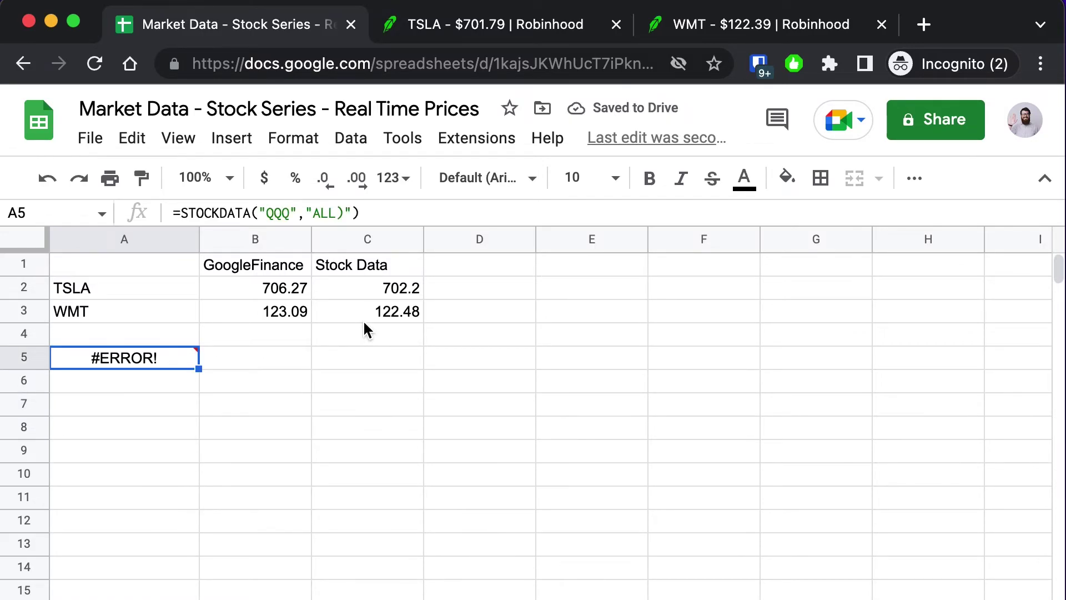
{"action": "left_click", "coordinate": [353, 212]}
{"action": "key", "text": "BackSpace"}
{"action": "key", "text": "BackSpace"}
{"action": "key", "text": "BackSpace"}
{"action": "type", "text": "\")"}
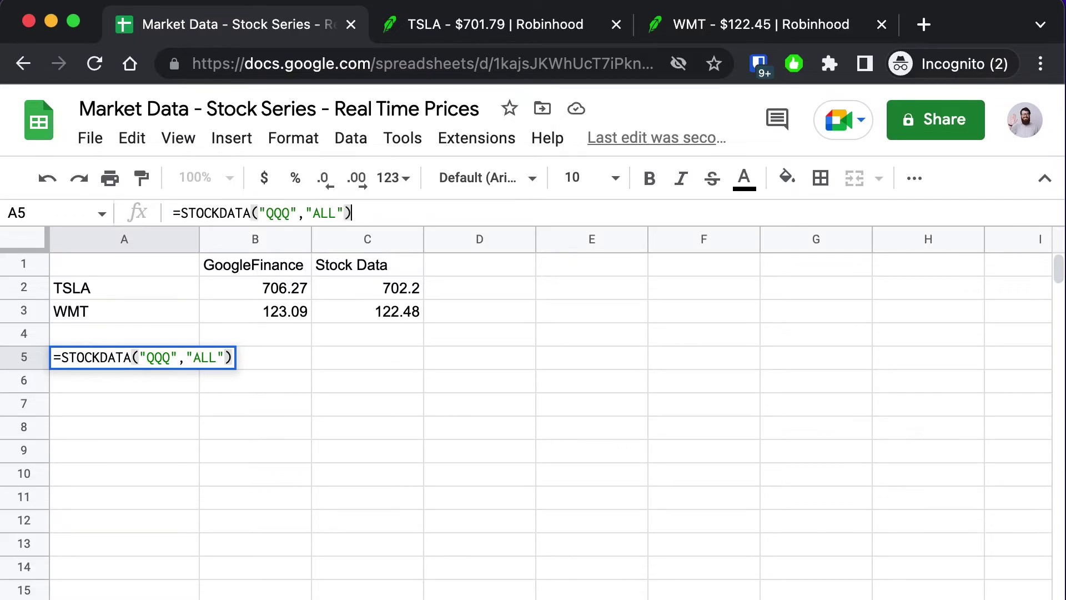
{"action": "key", "text": "Return"}
{"action": "key", "text": "Down"}
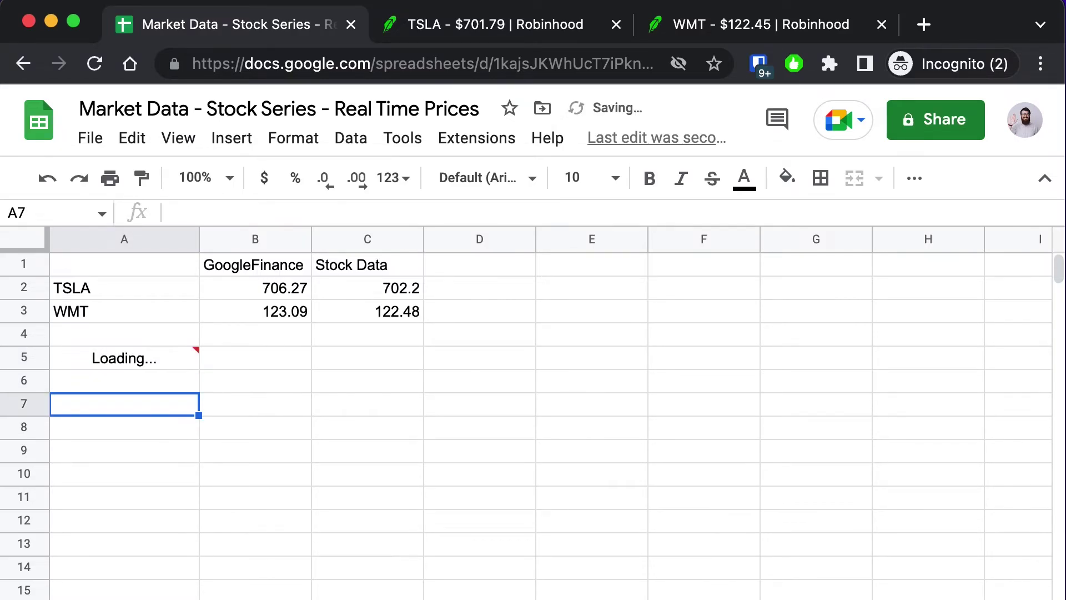
Step: Enter =NOW() in A7 and select A6:A7 to compare it with QQQ's quote time
{"action": "type", "text": "=NOW("}
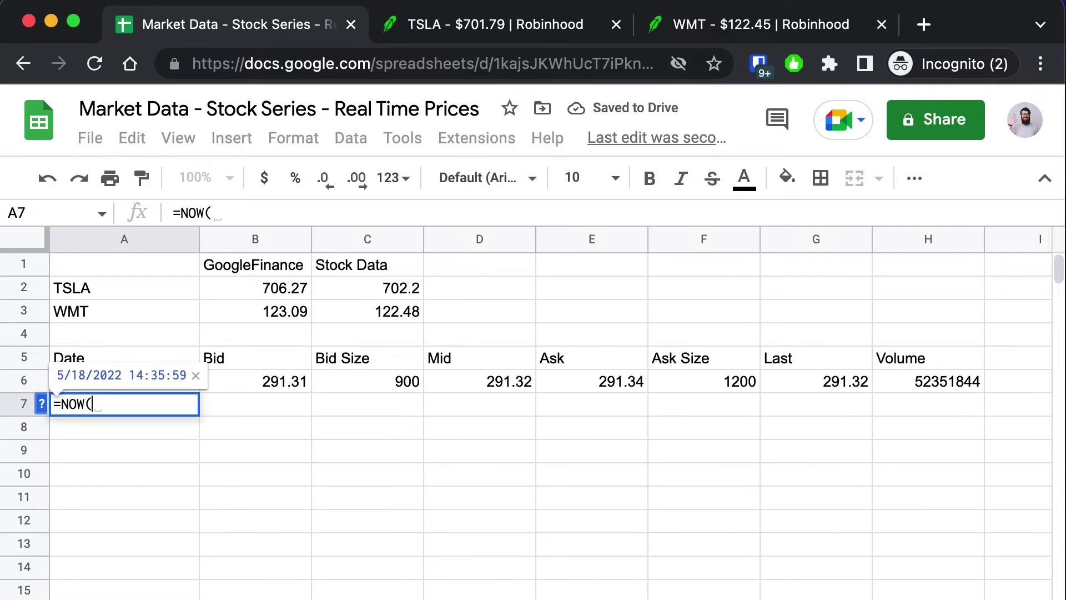
{"action": "key", "text": "Return"}
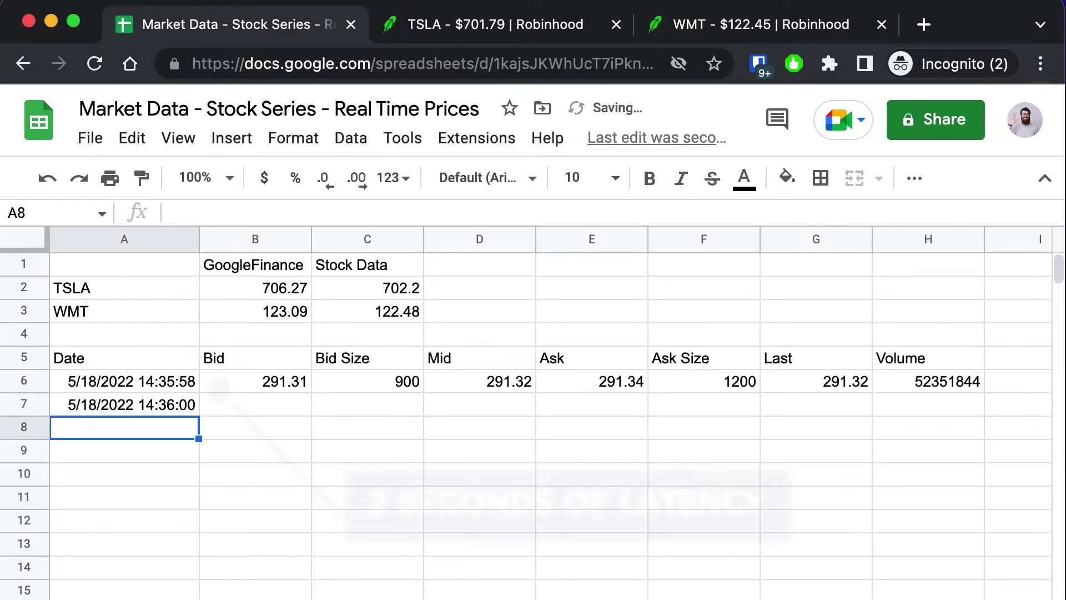
{"action": "left_click", "coordinate": [124, 404]}
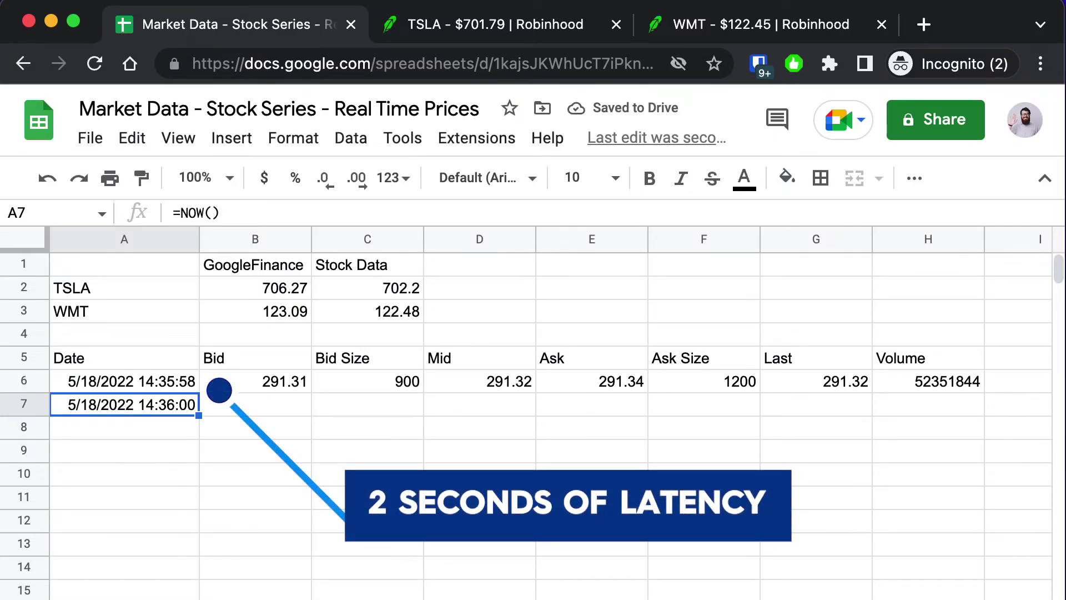
{"action": "key", "text": "shift+Up"}
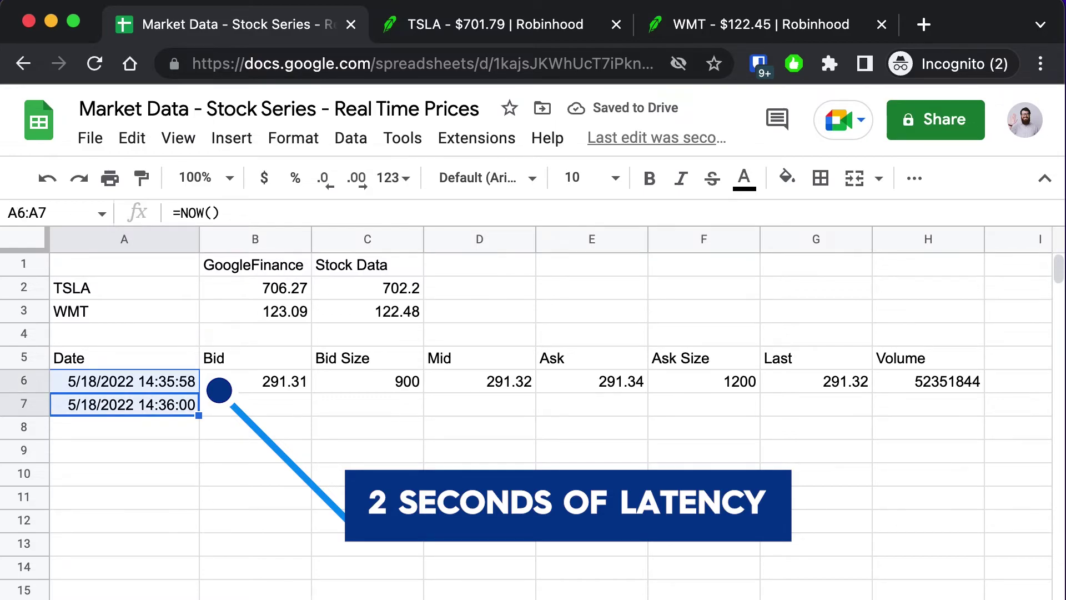